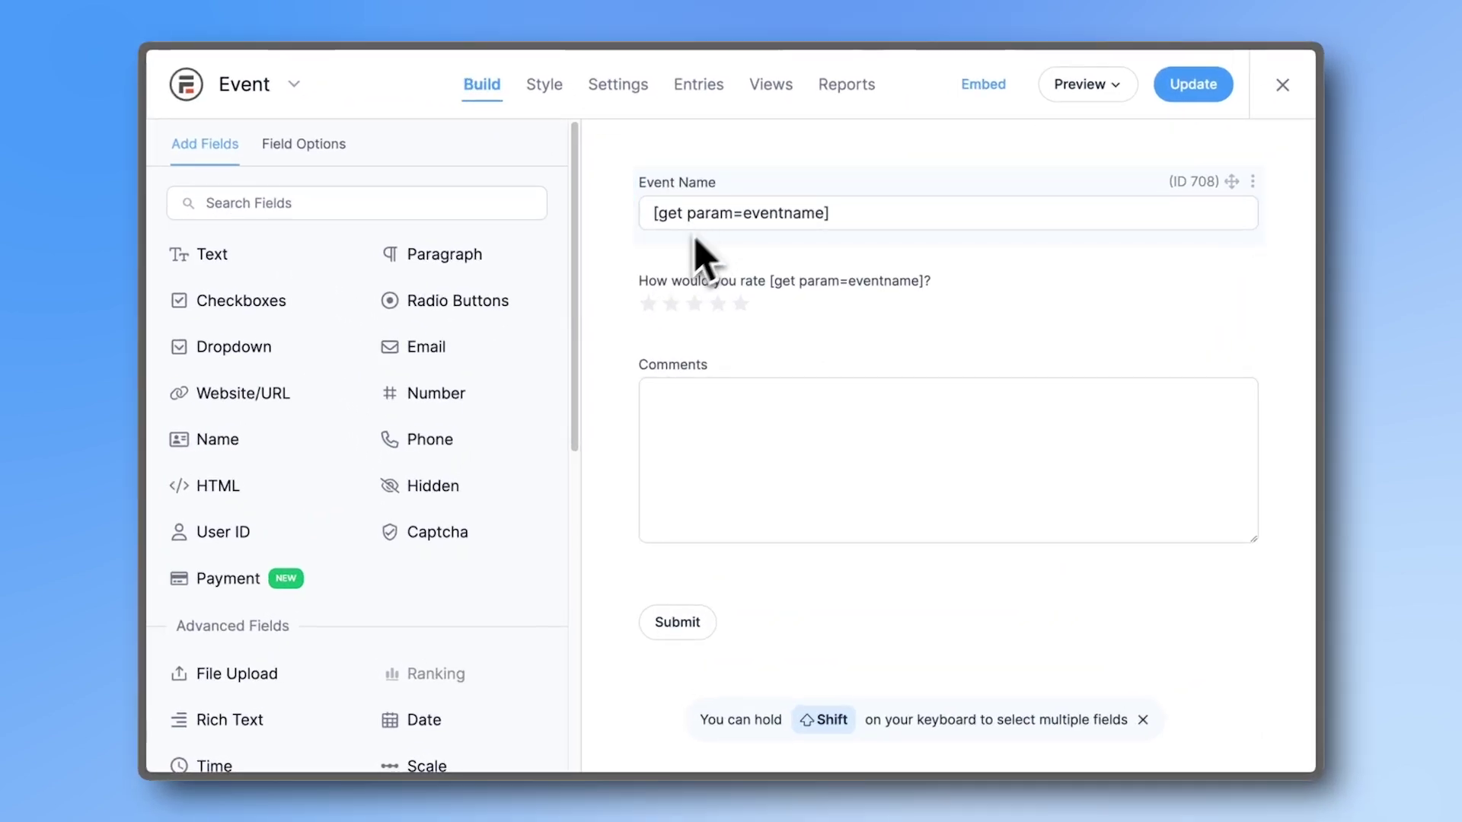
Step: Drop a Date field beneath Event Name and set its advanced Default Value to [get param=date]
left_click_drag(426, 728, 730, 270)
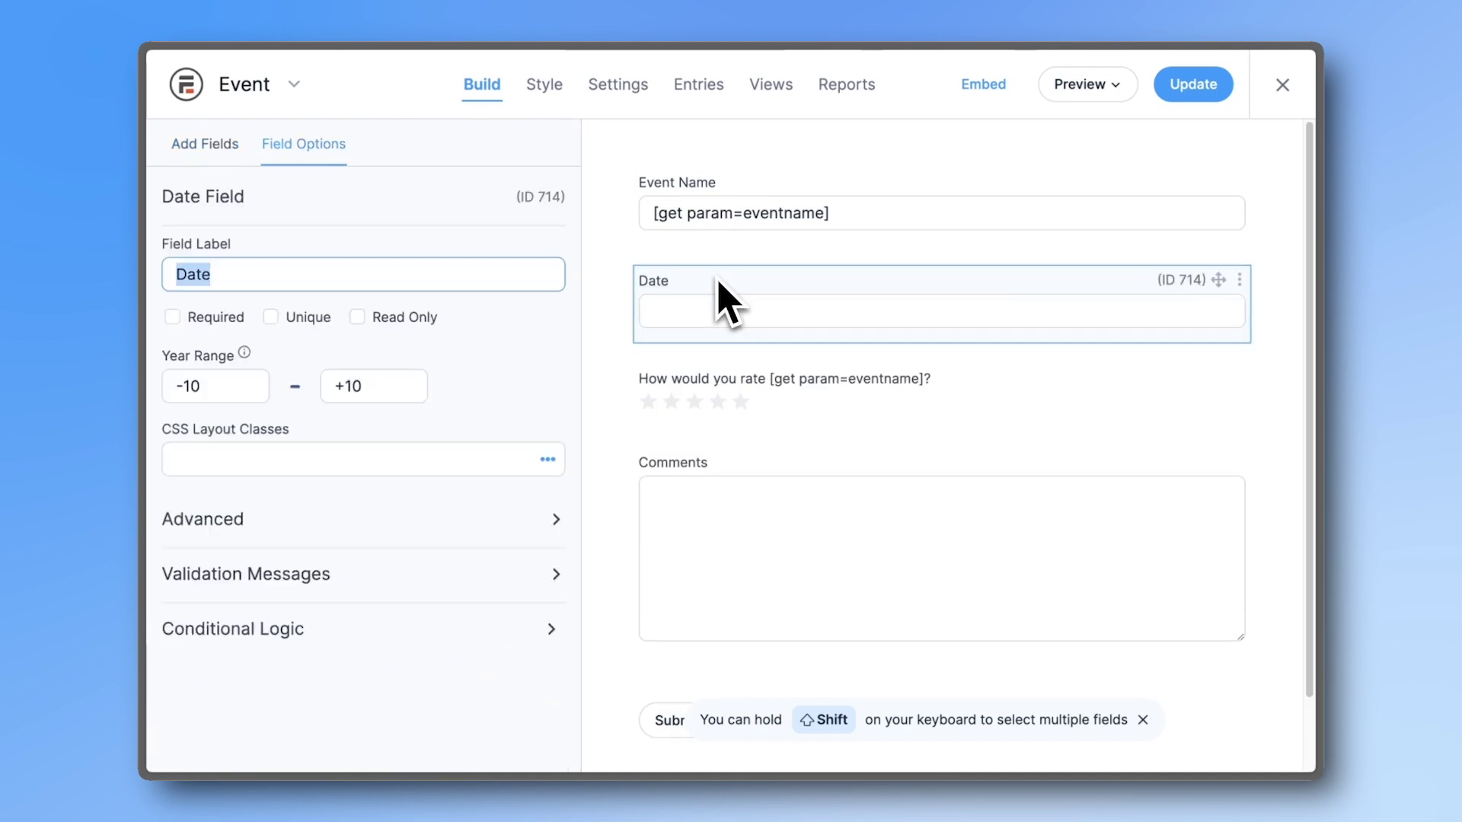
left_click(407, 519)
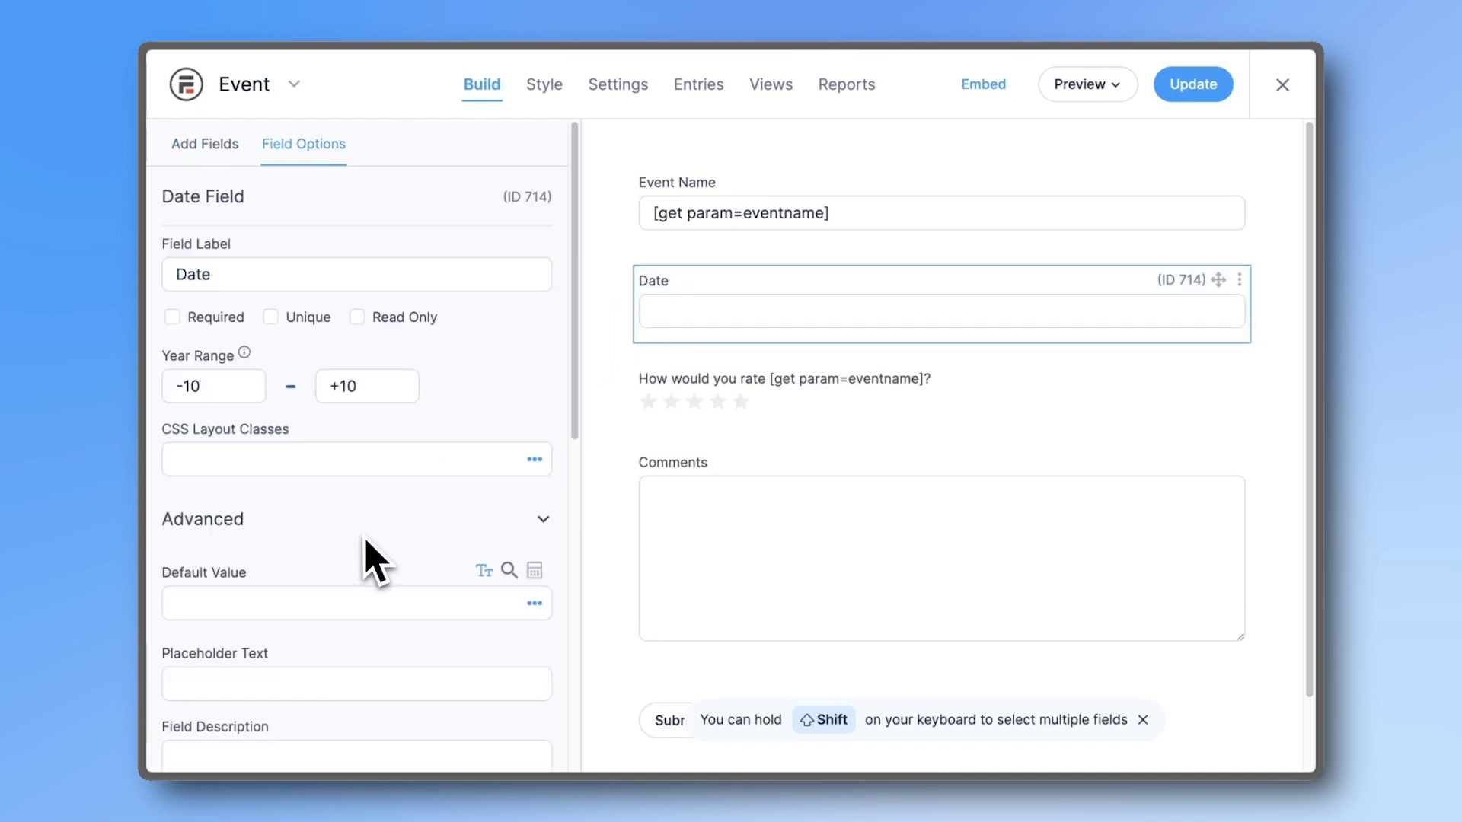
left_click(309, 603)
type("[get param=date]")
left_click(588, 554)
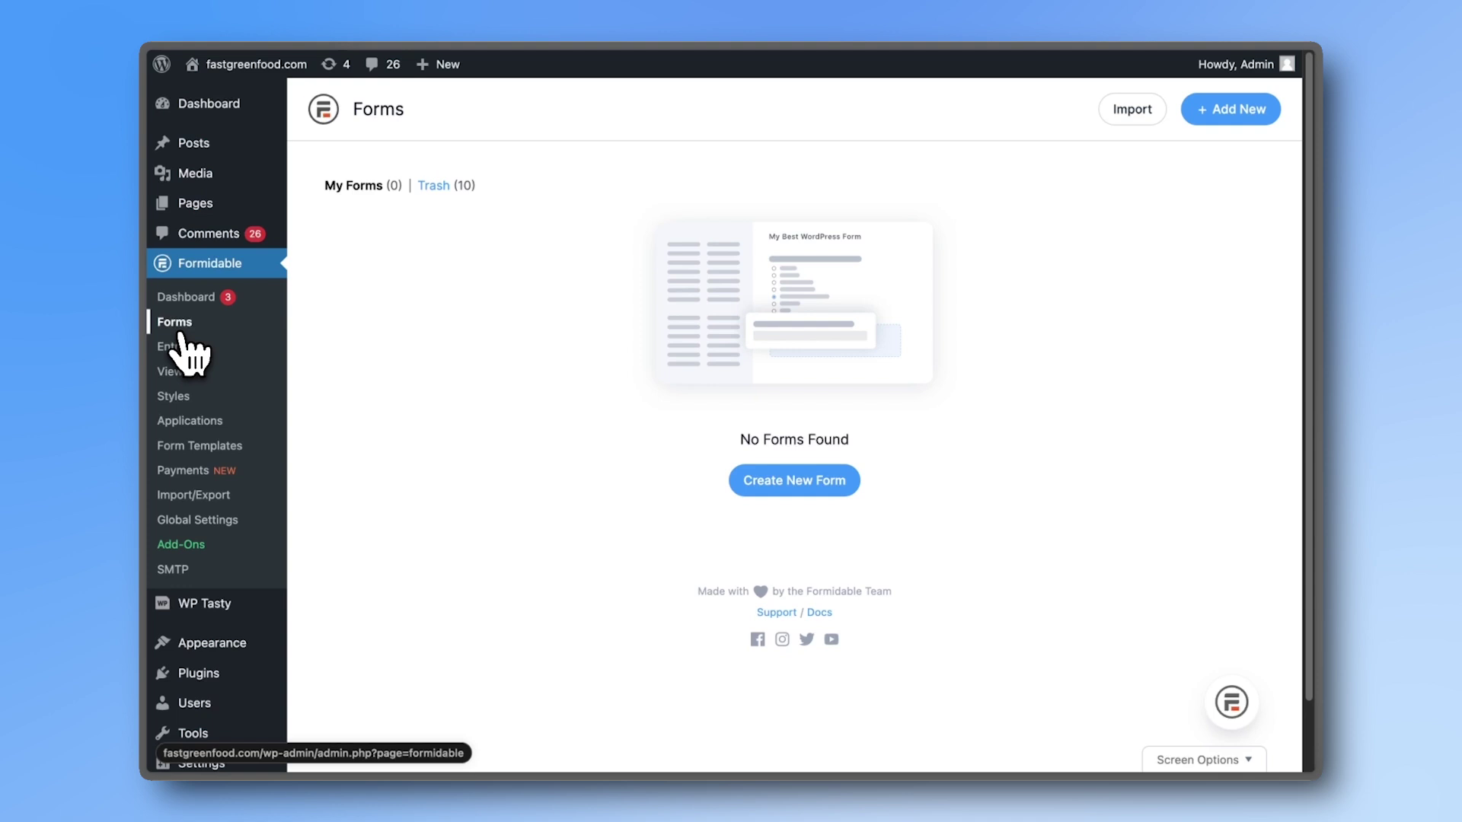
Step: Start a blank form and add Text, Star Rating and Paragraph fields
left_click(769, 489)
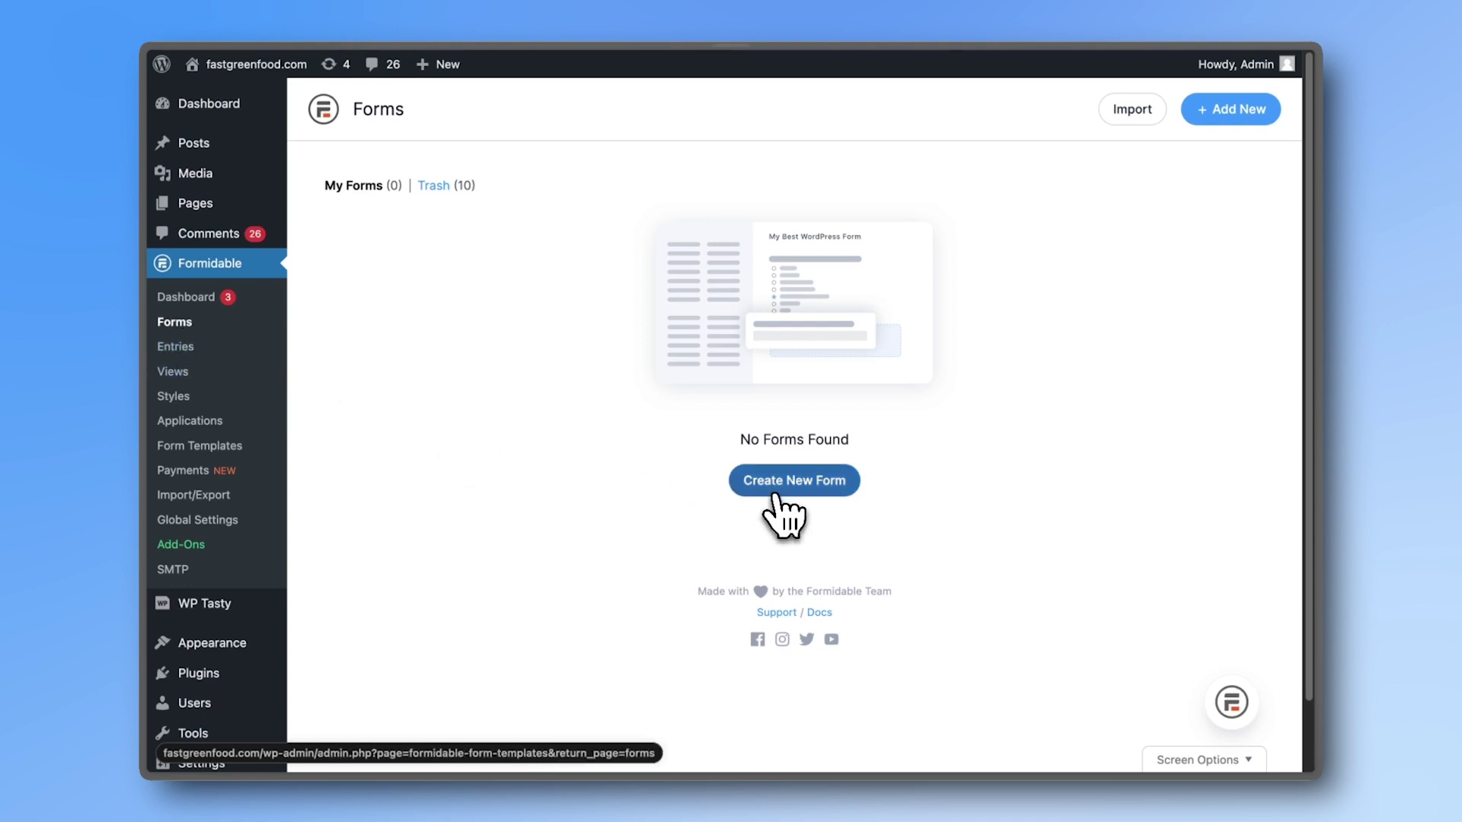
left_click(684, 211)
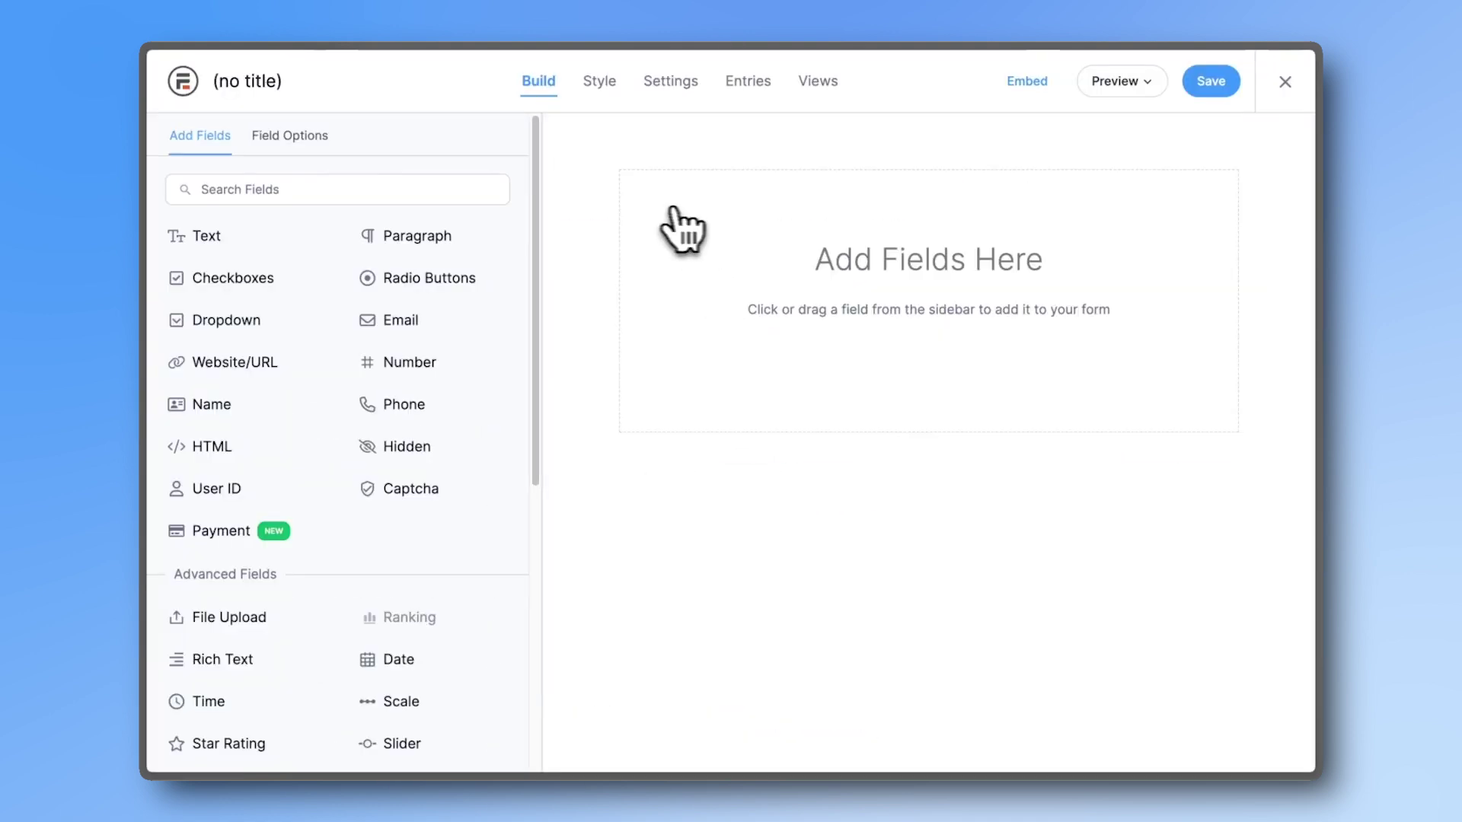
left_click(258, 239)
scroll(268, 259, "down", 5)
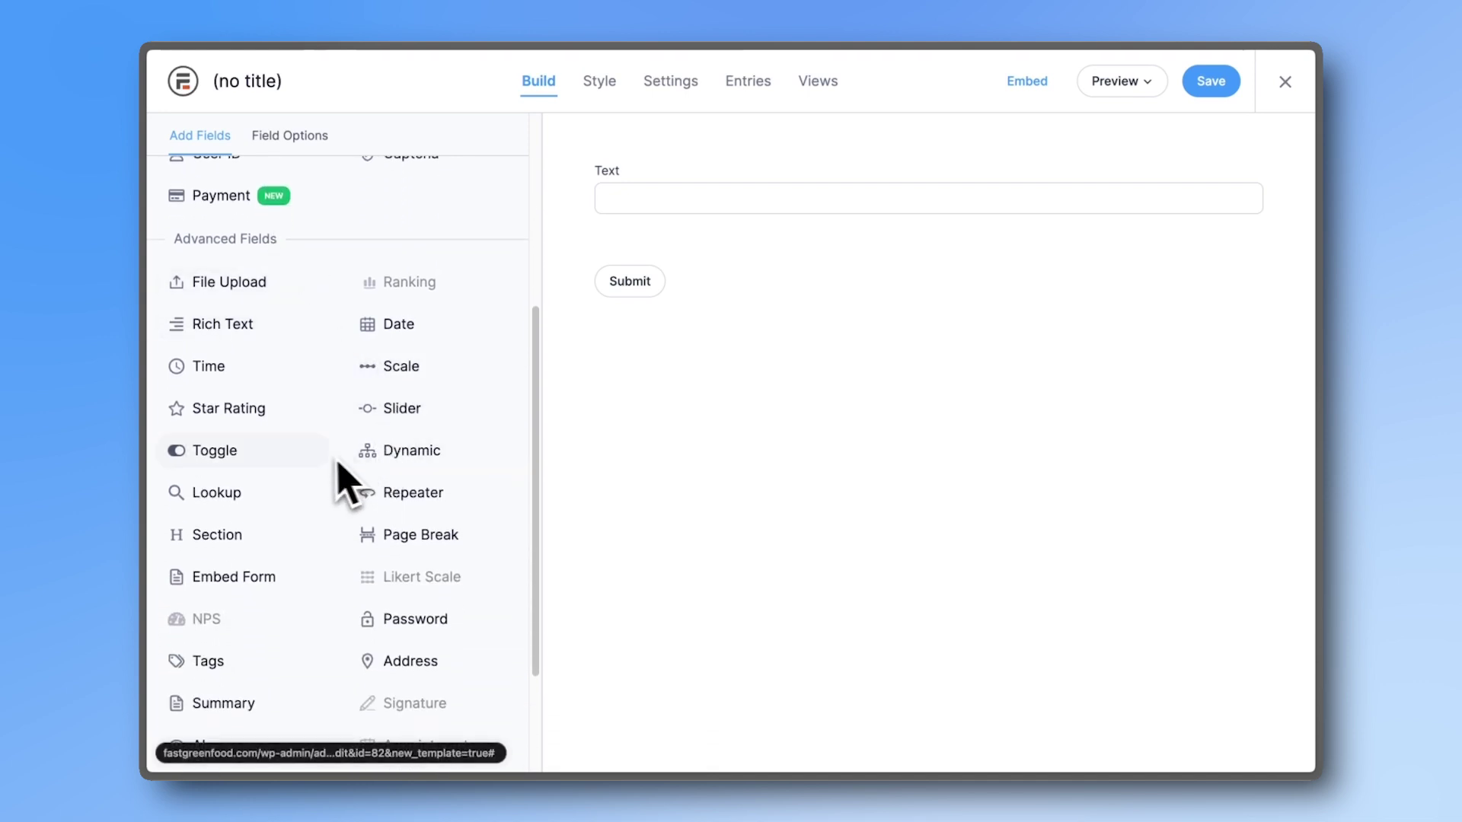
left_click(273, 411)
scroll(283, 440, "up", 5)
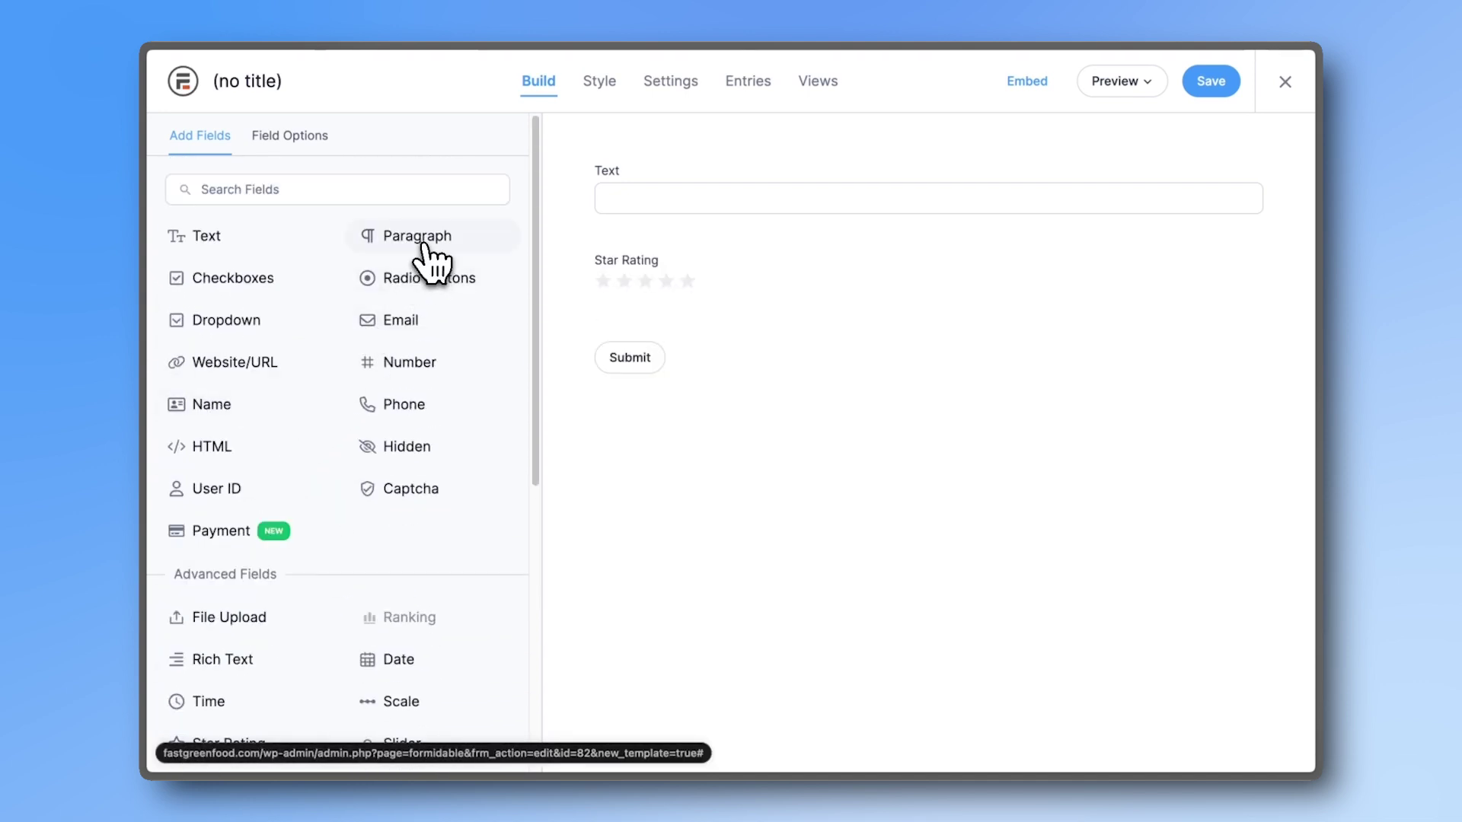
left_click(424, 249)
Step: Label the Text field Event Name and set its default value to [get param=eventname]
left_click(636, 198)
type("Event Name")
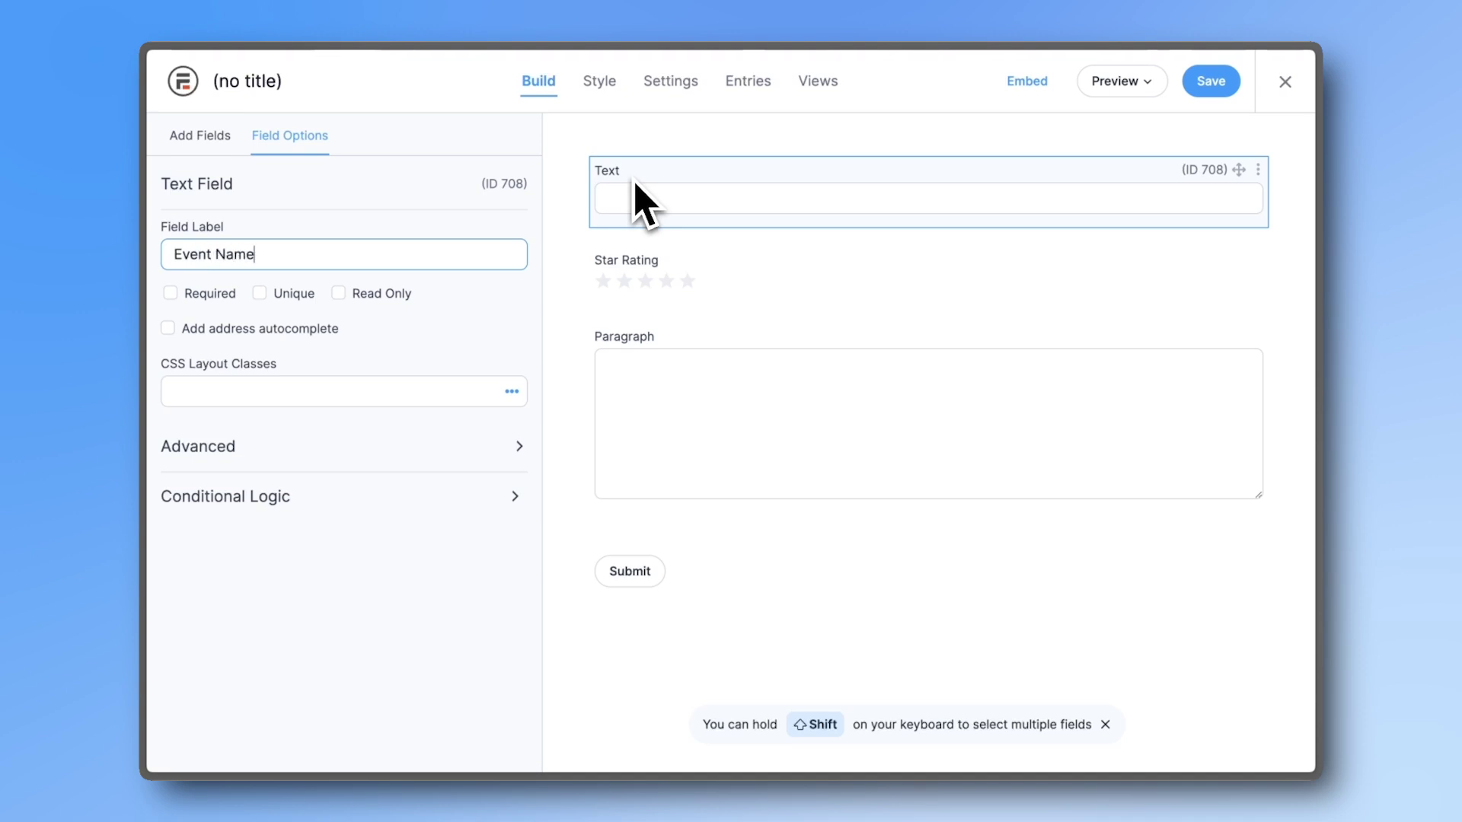
left_click(425, 441)
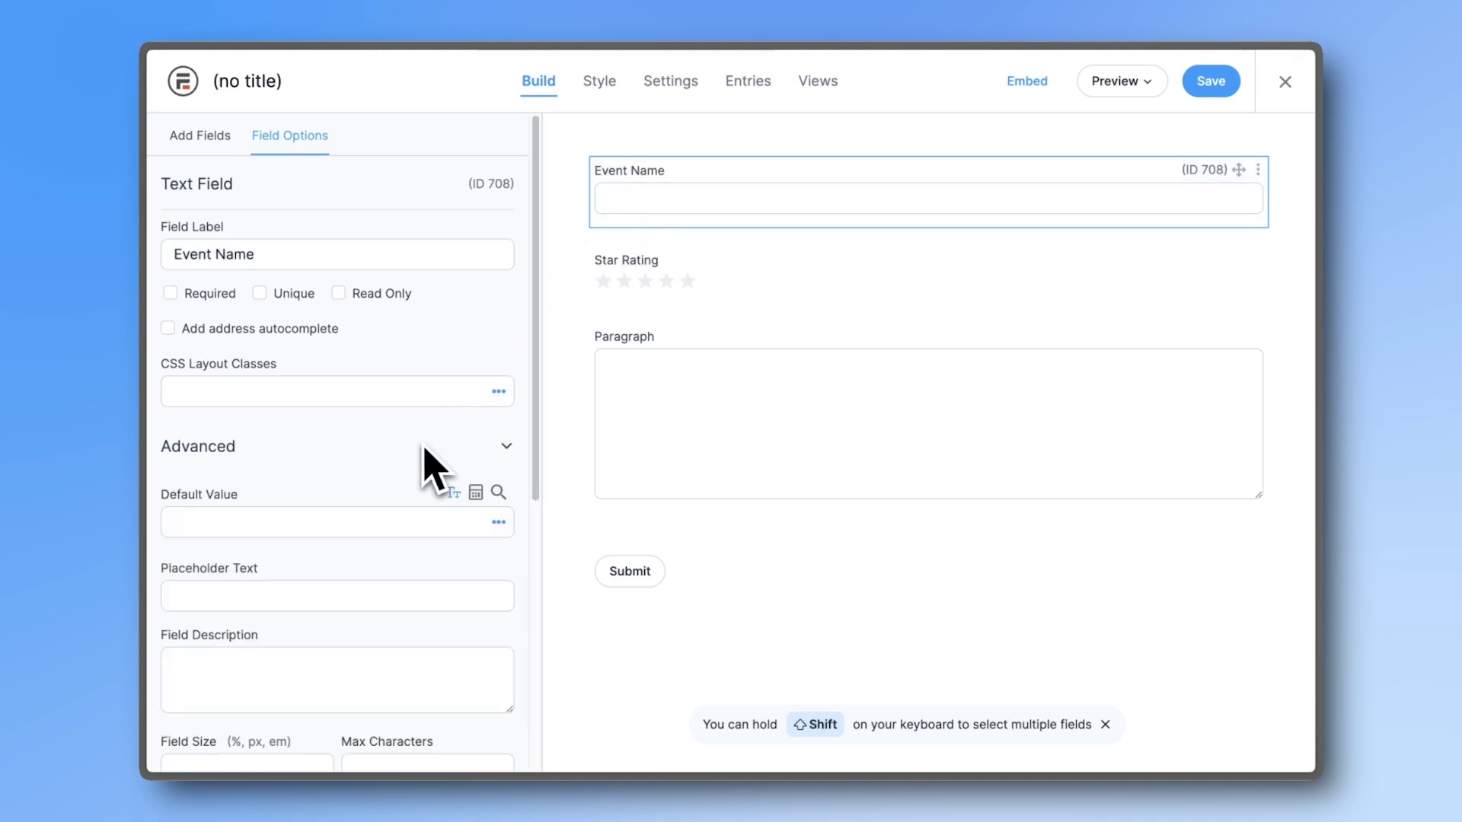
left_click(357, 522)
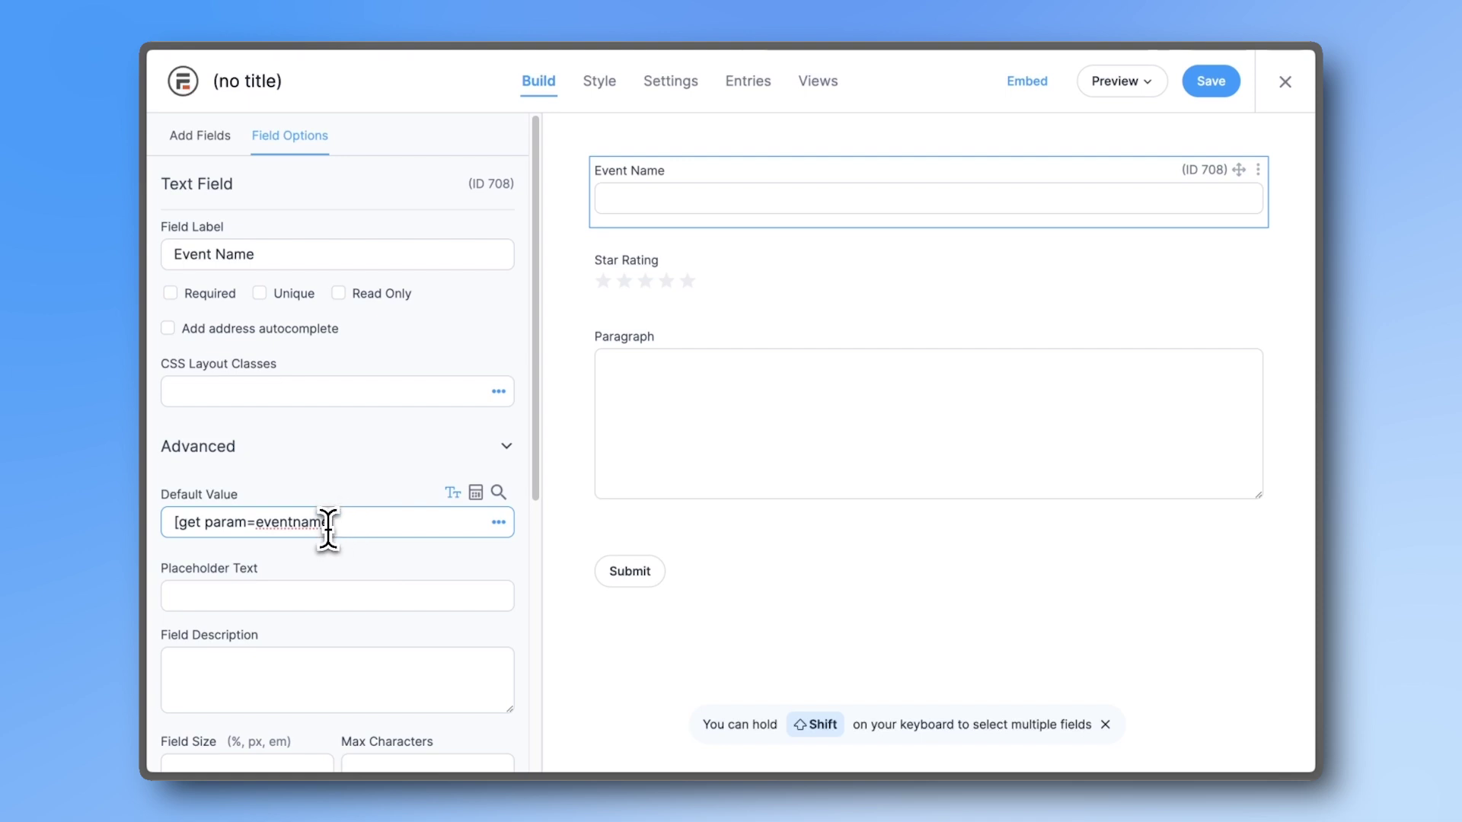
left_click_drag(328, 524, 274, 524)
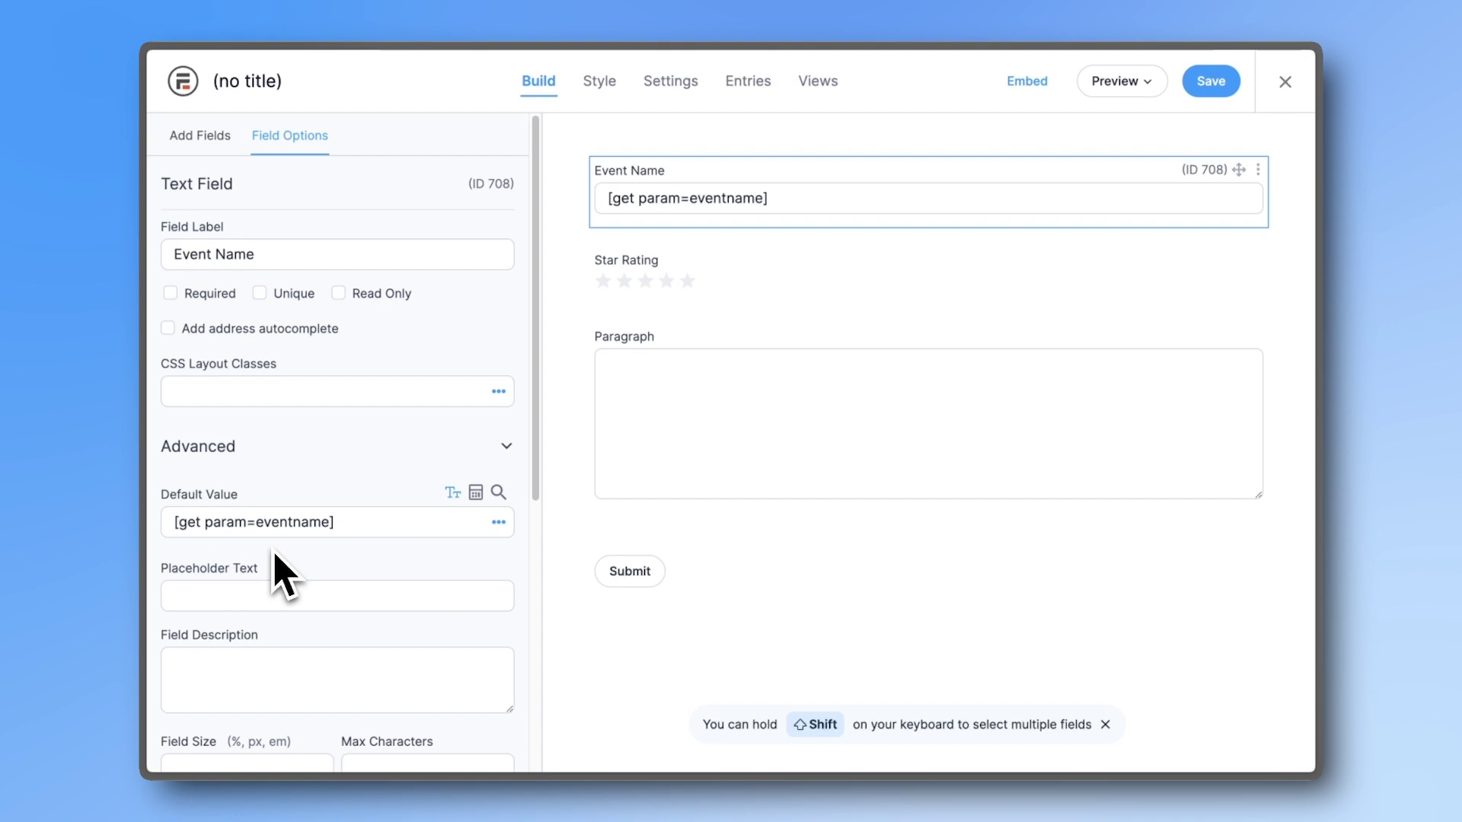
Step: Label Star Rating 'How would you rate [get param=eventname]?' and Paragraph 'Comments', then save
left_click(643, 303)
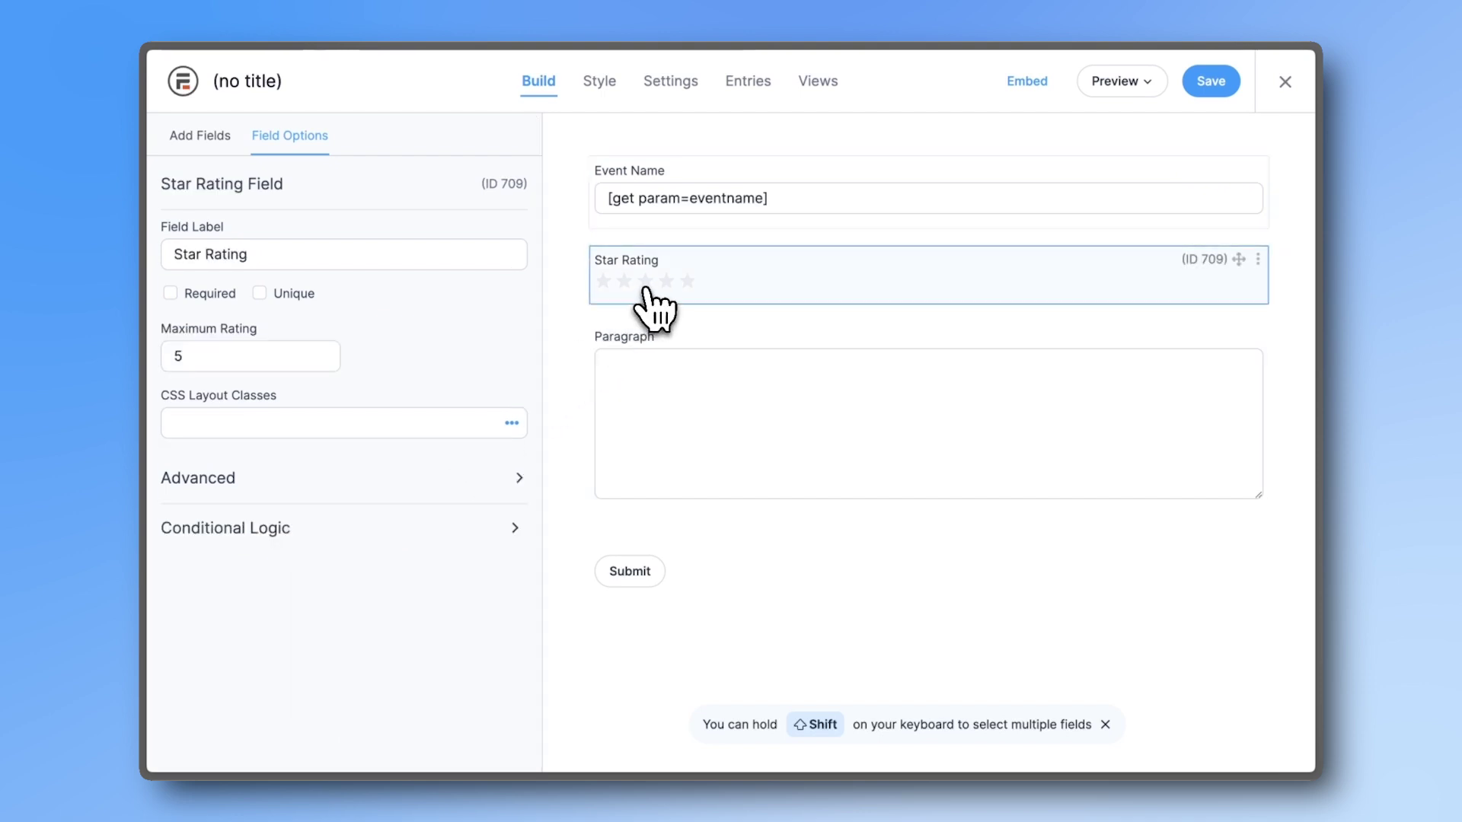
triple_click(455, 266)
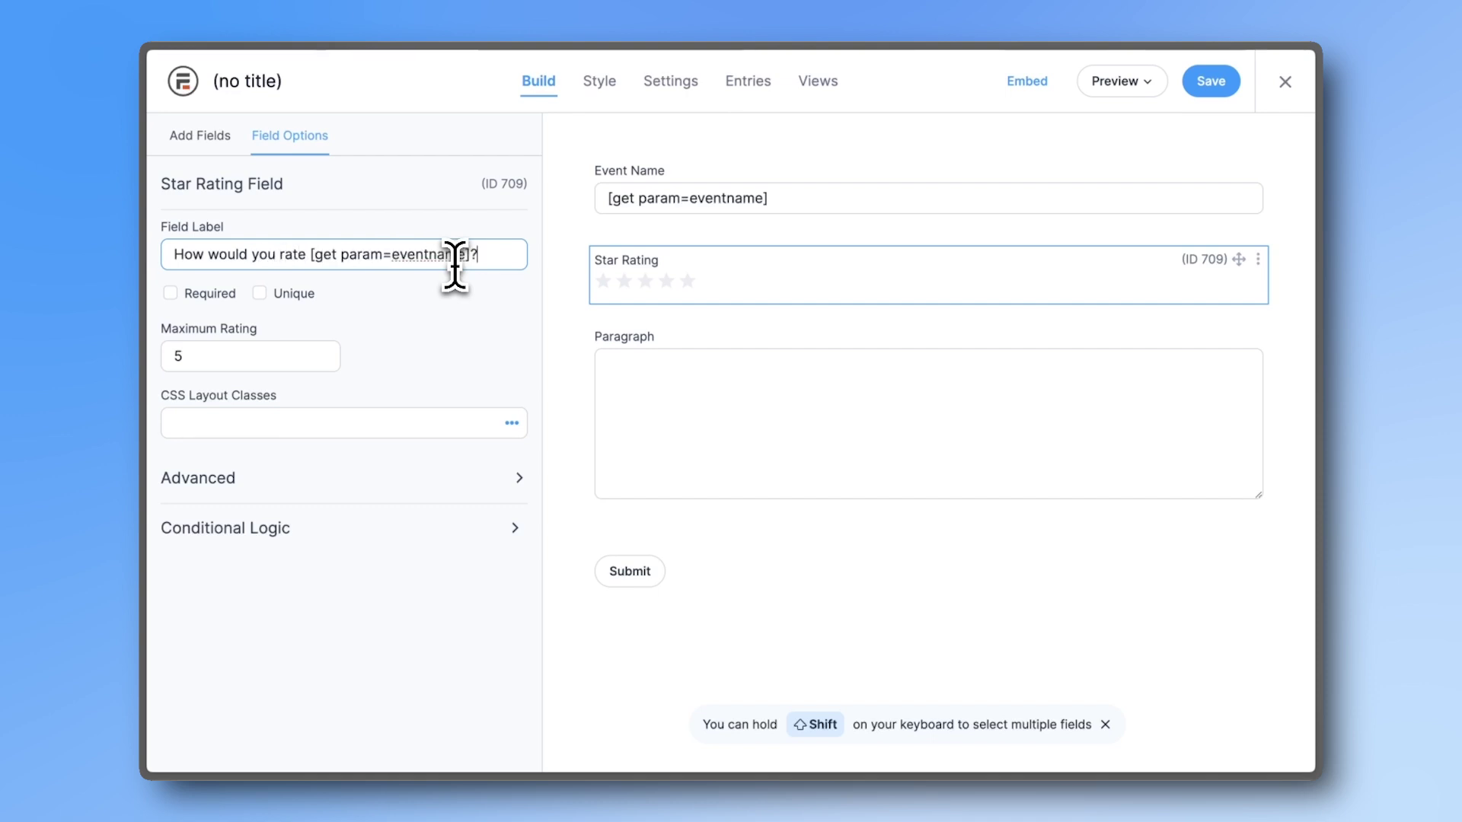
left_click(609, 350)
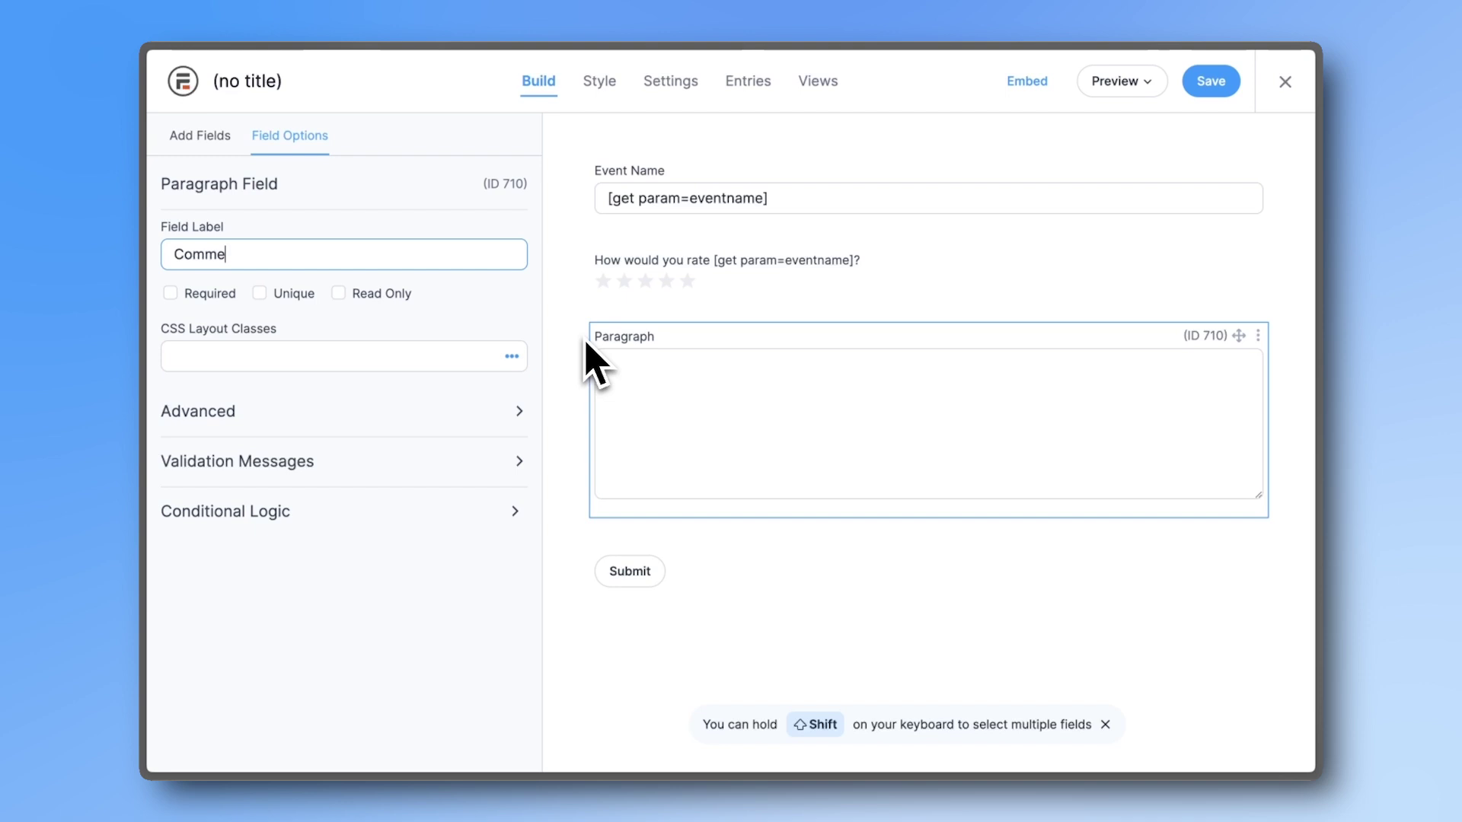
left_click(578, 335)
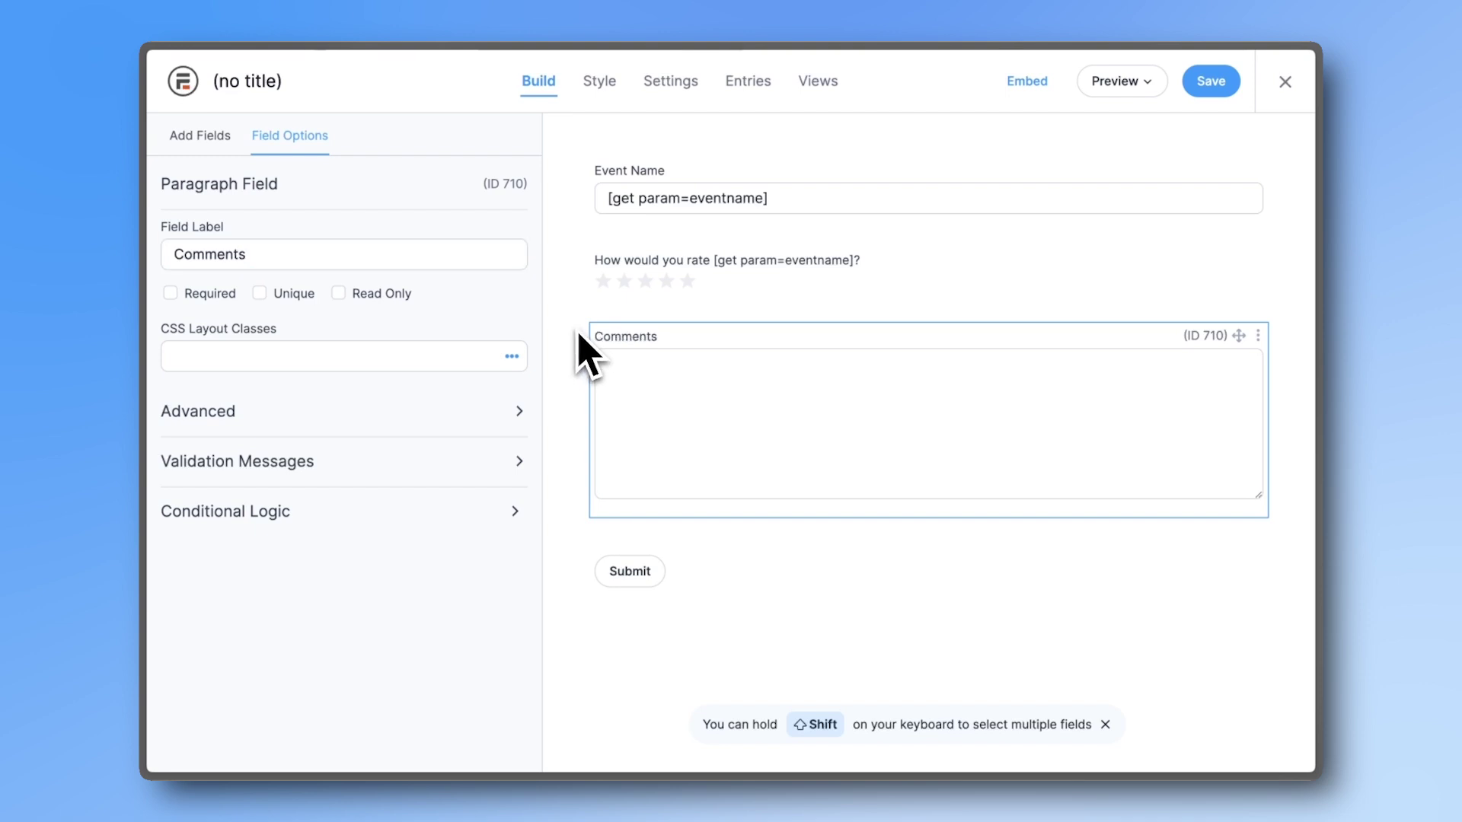
left_click(1209, 85)
Step: Save the form as Event and embed it on a newly published page named Event
type("Even")
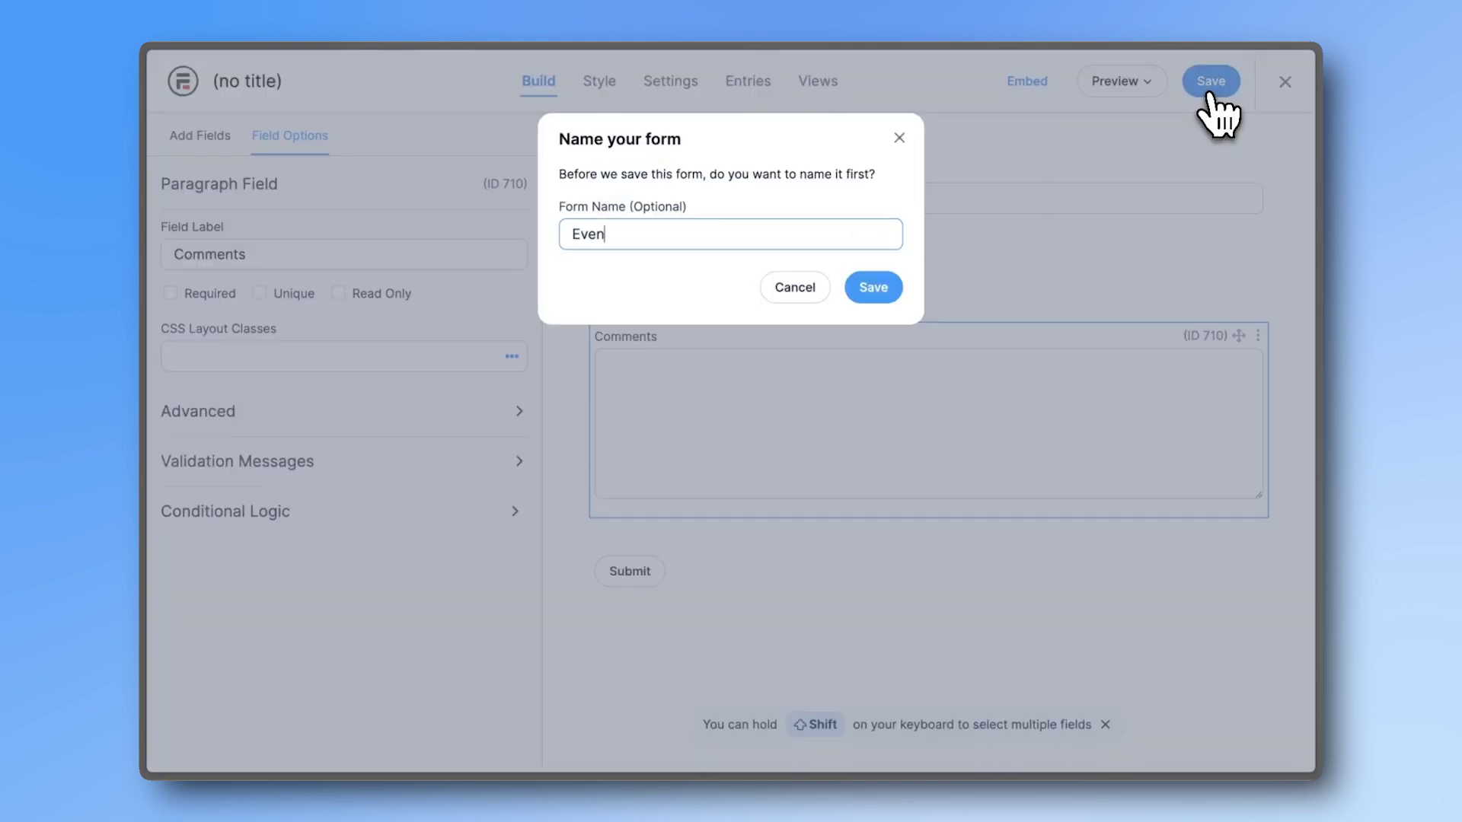
type("t")
left_click(876, 289)
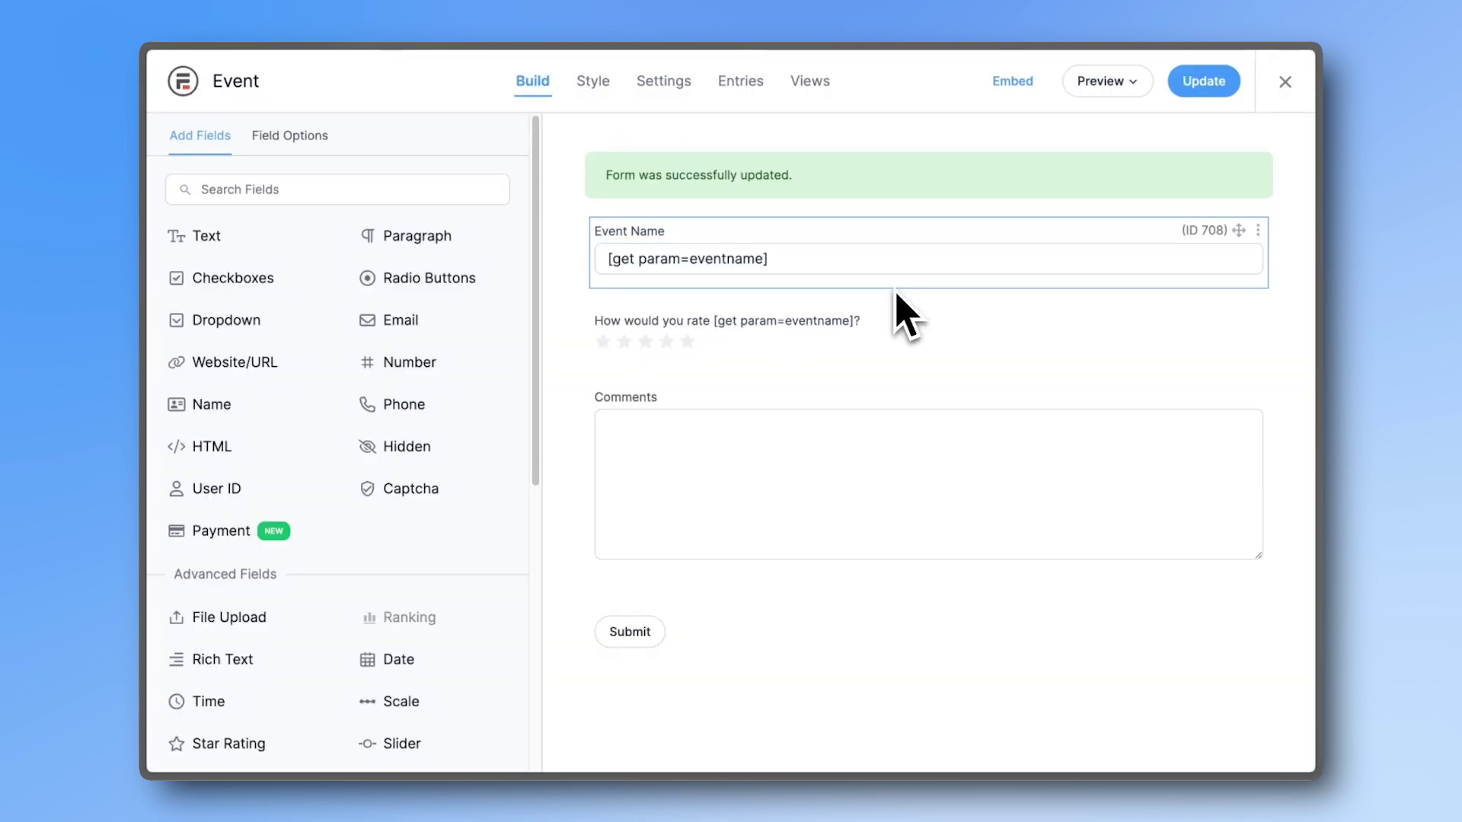
left_click(1014, 82)
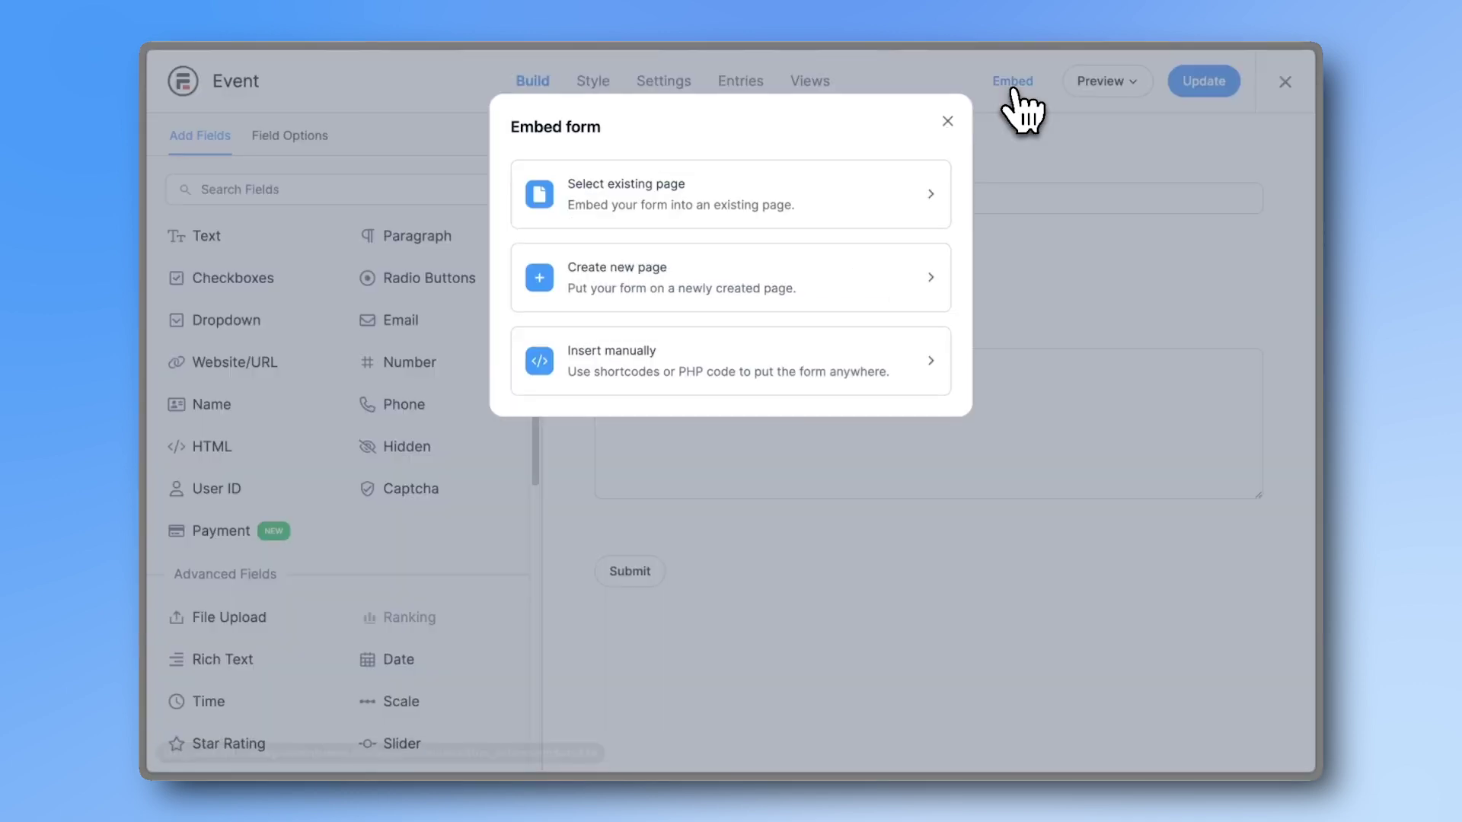
left_click(841, 263)
type("Event")
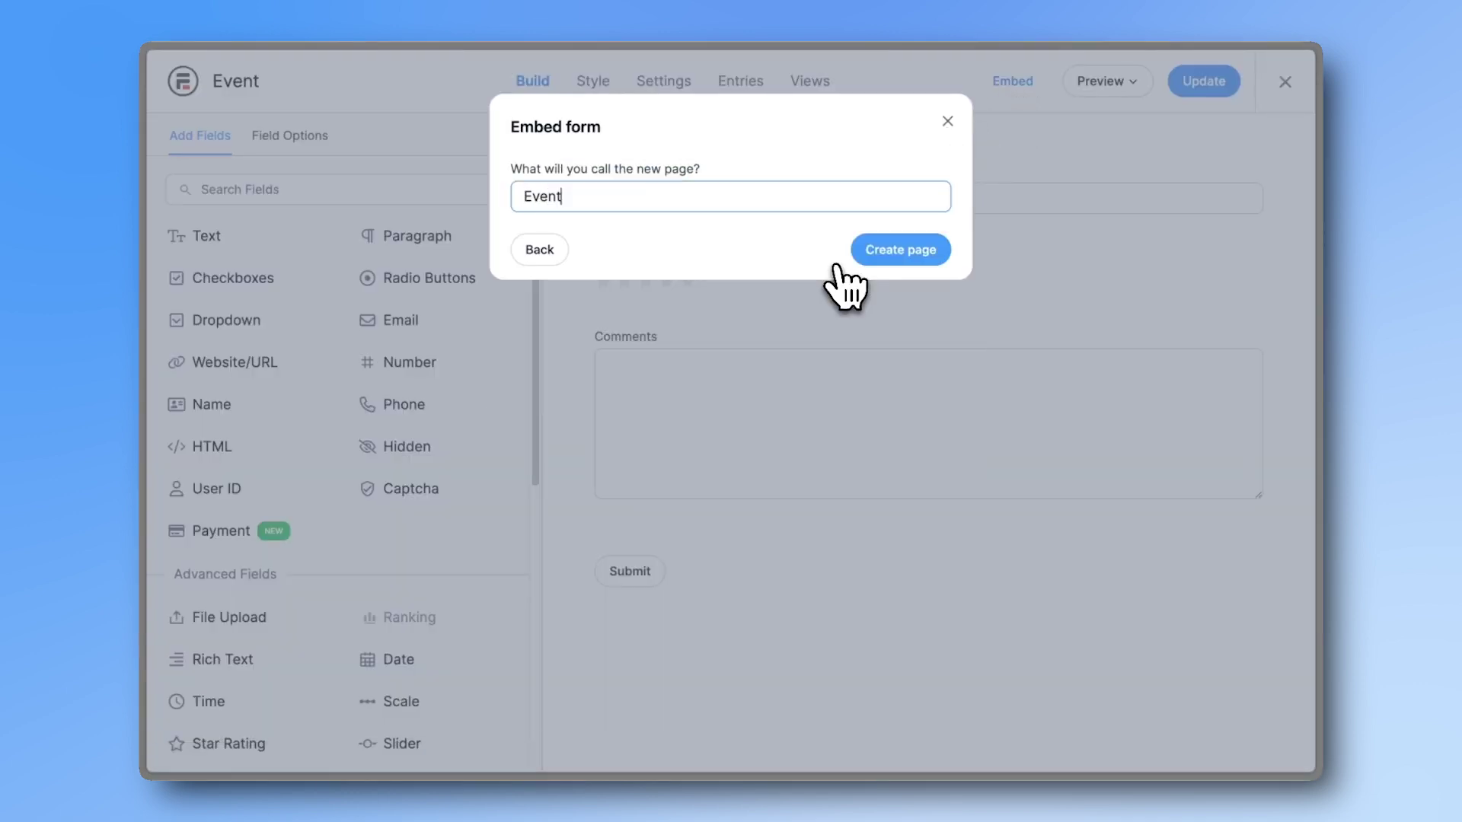
left_click(875, 251)
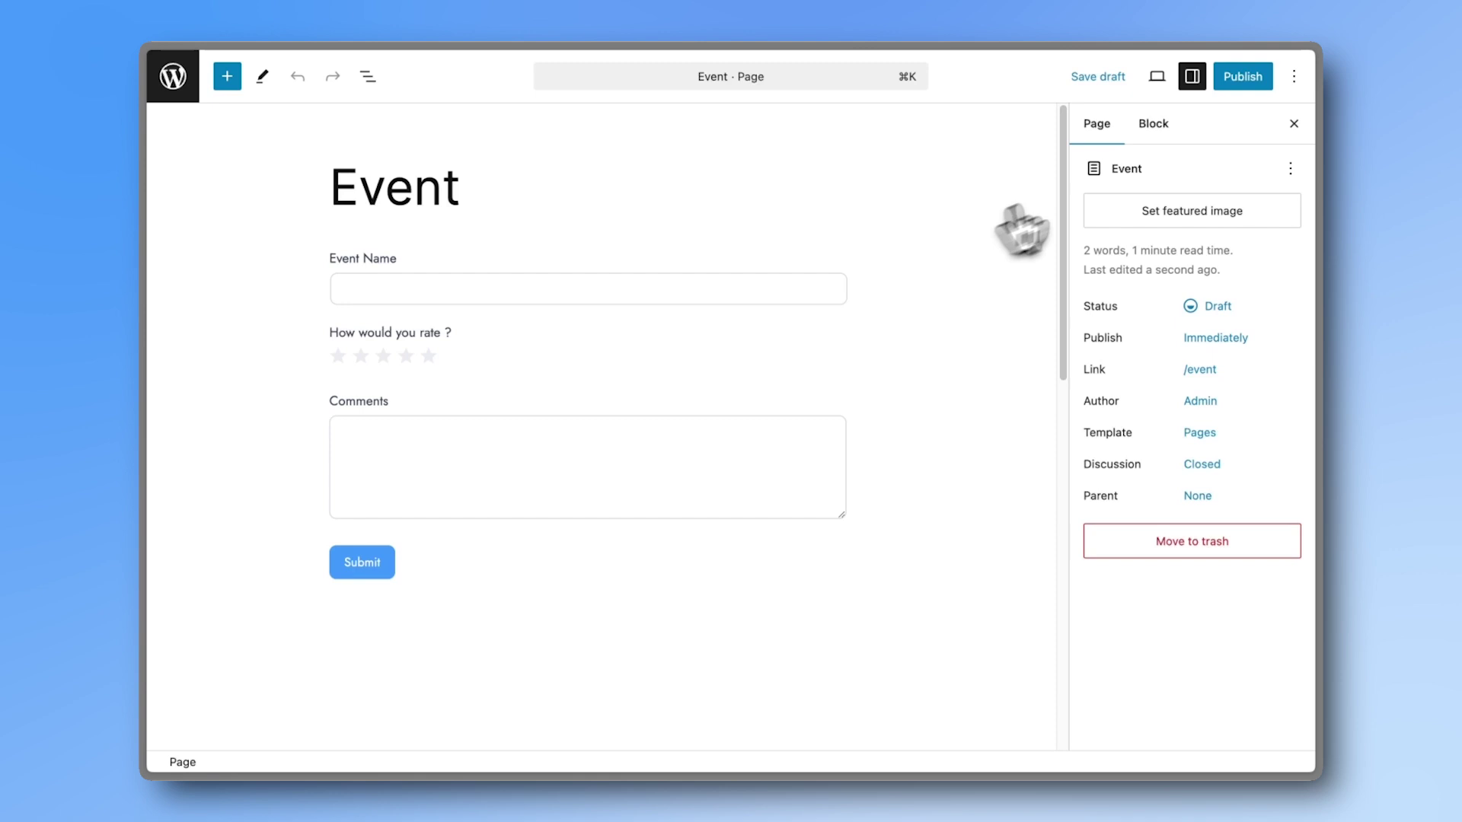
left_click(1244, 76)
left_click(1246, 79)
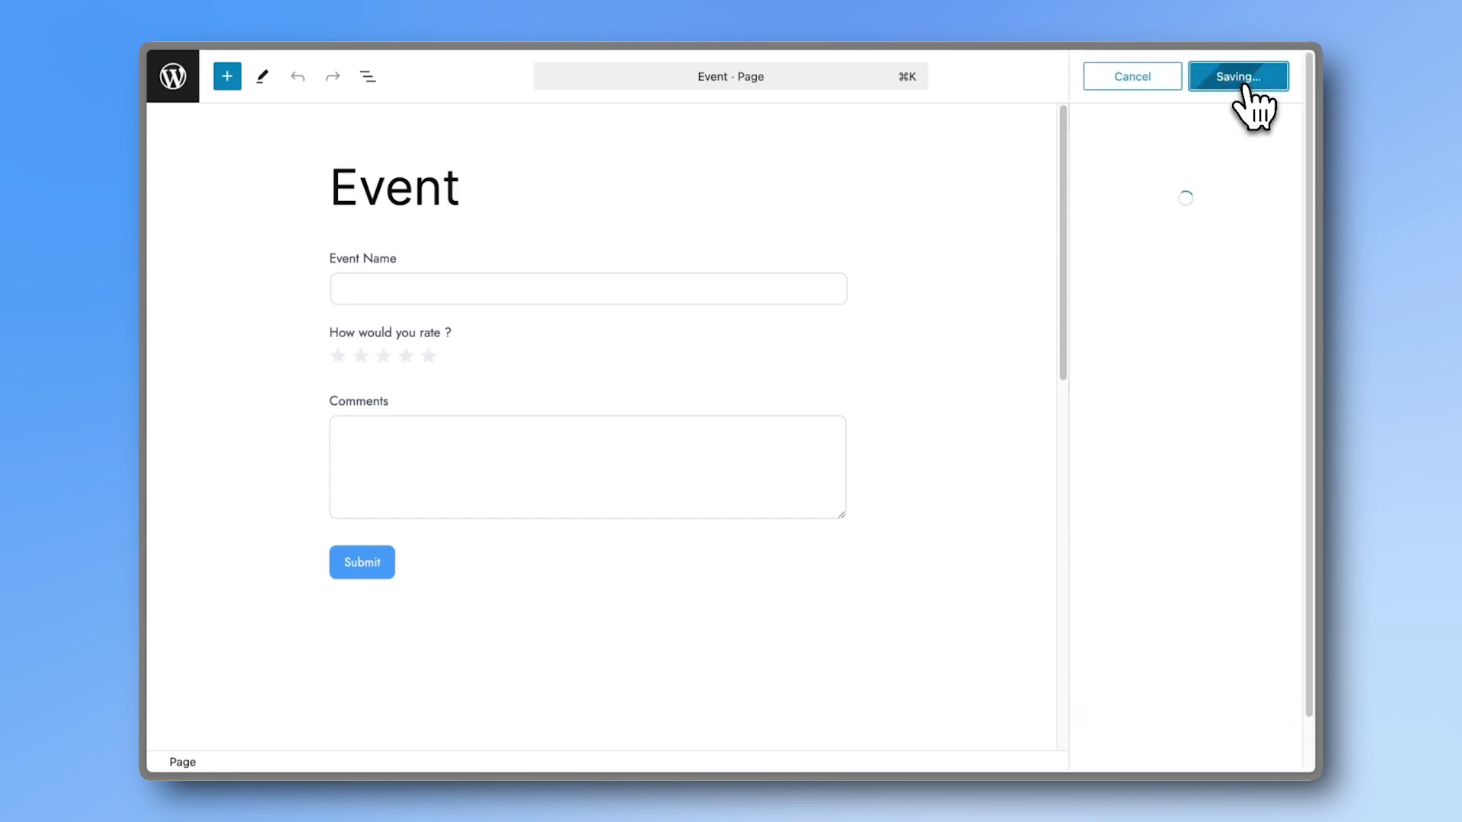
Step: Copy the live Event page URL, then start another blank form with a Text field
left_click(1269, 225)
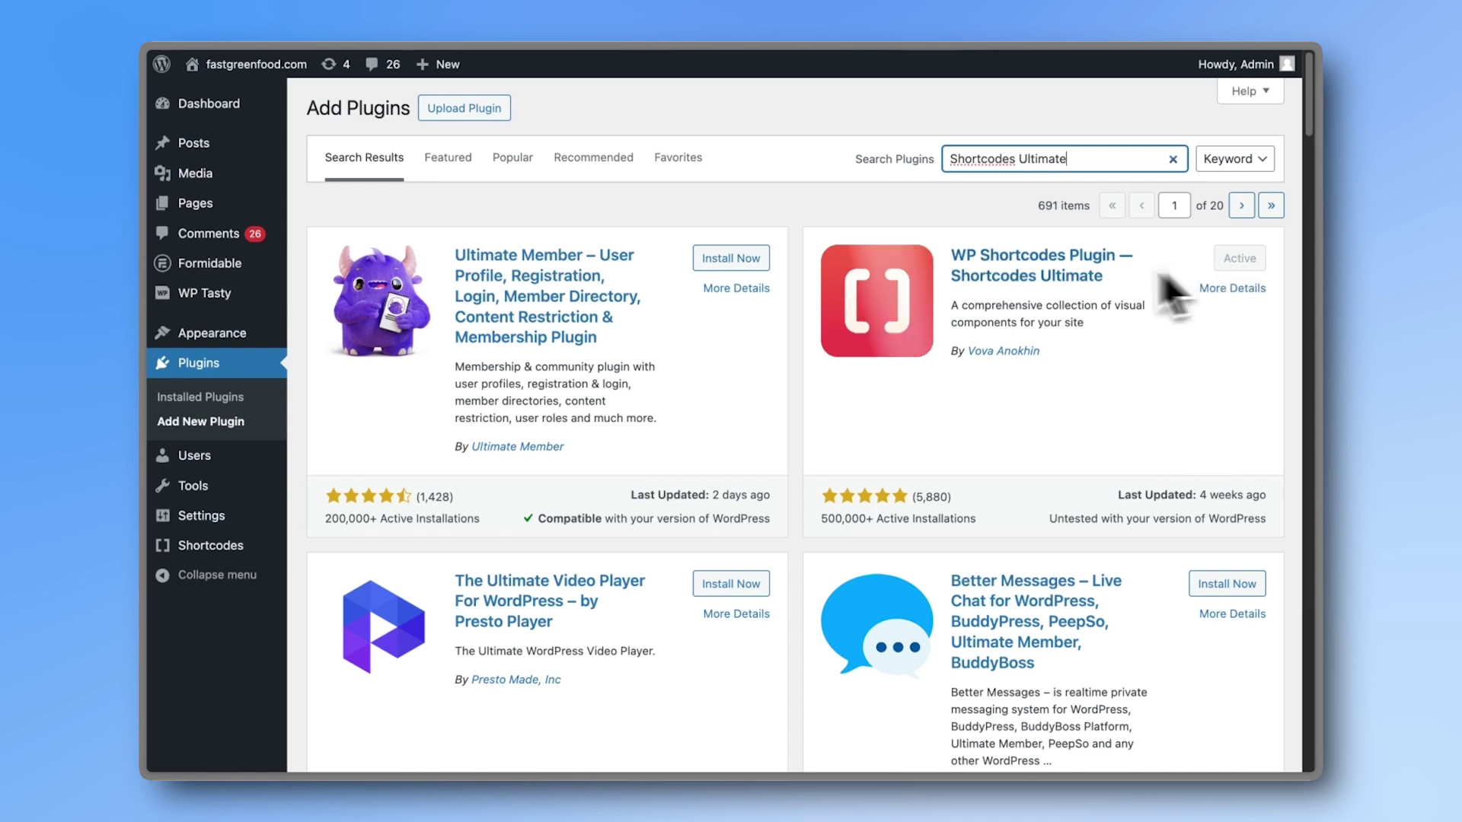
mouse_move(250, 264)
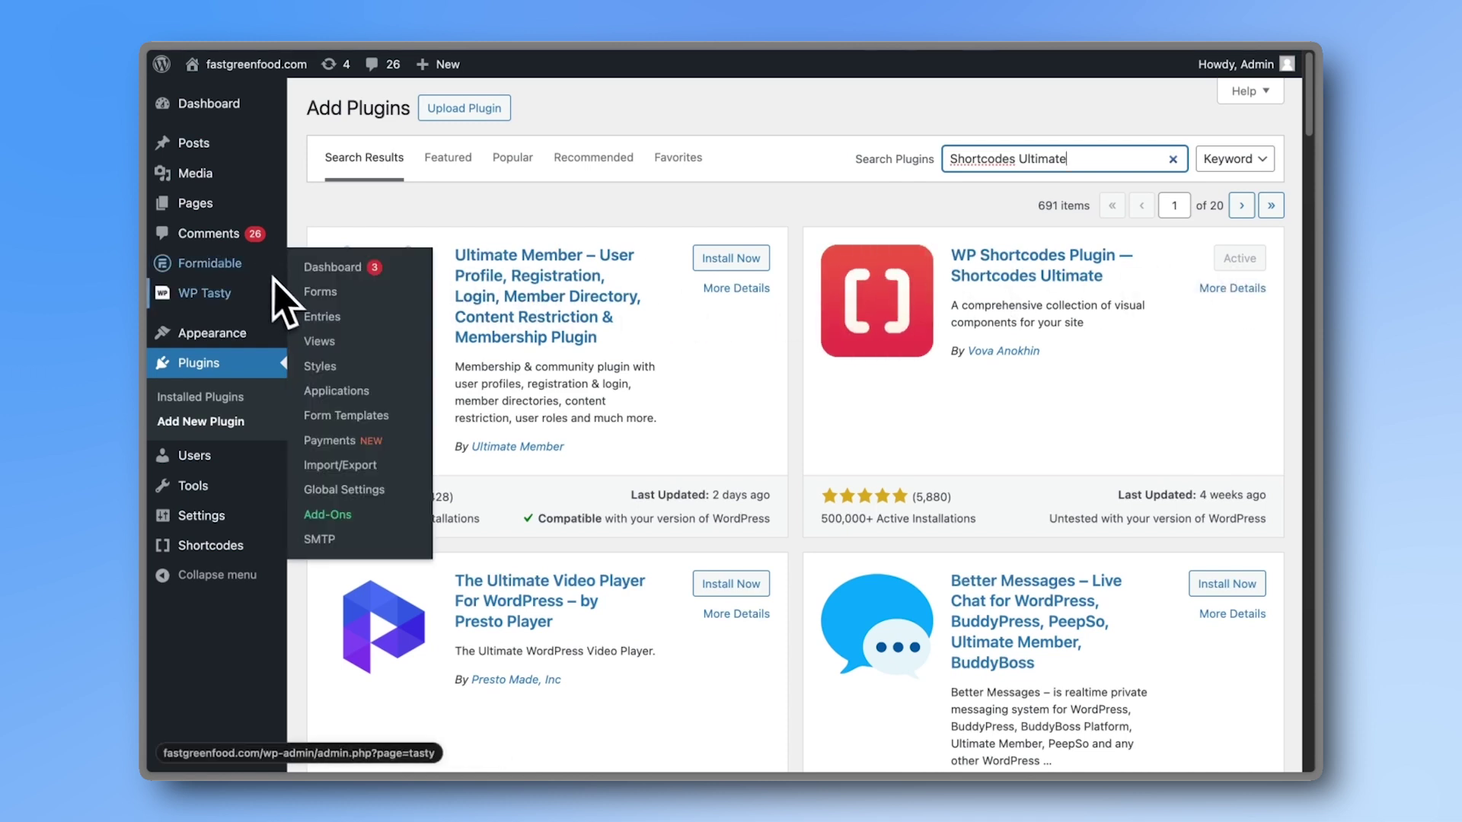
left_click(304, 291)
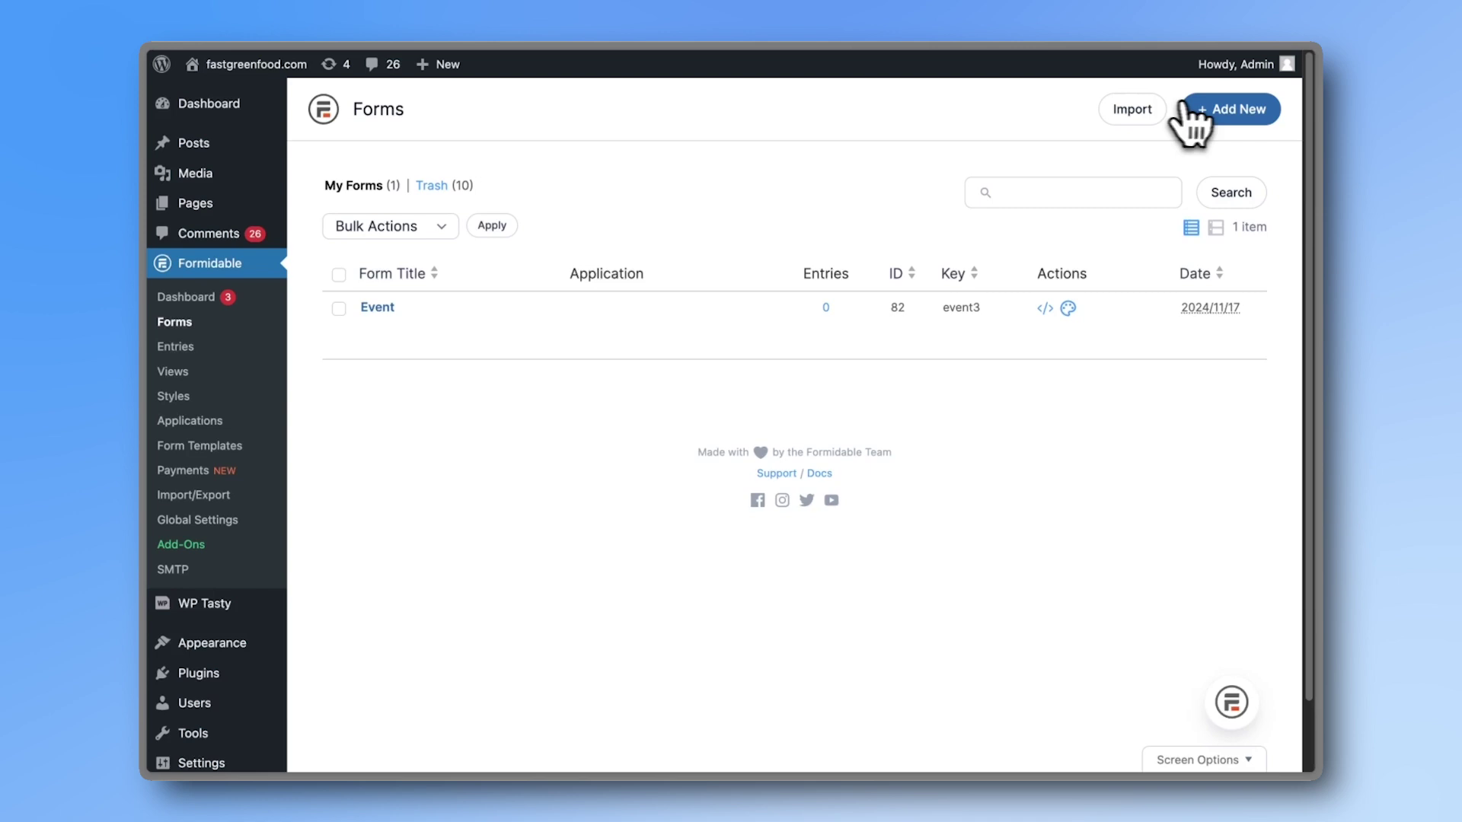
left_click(1225, 114)
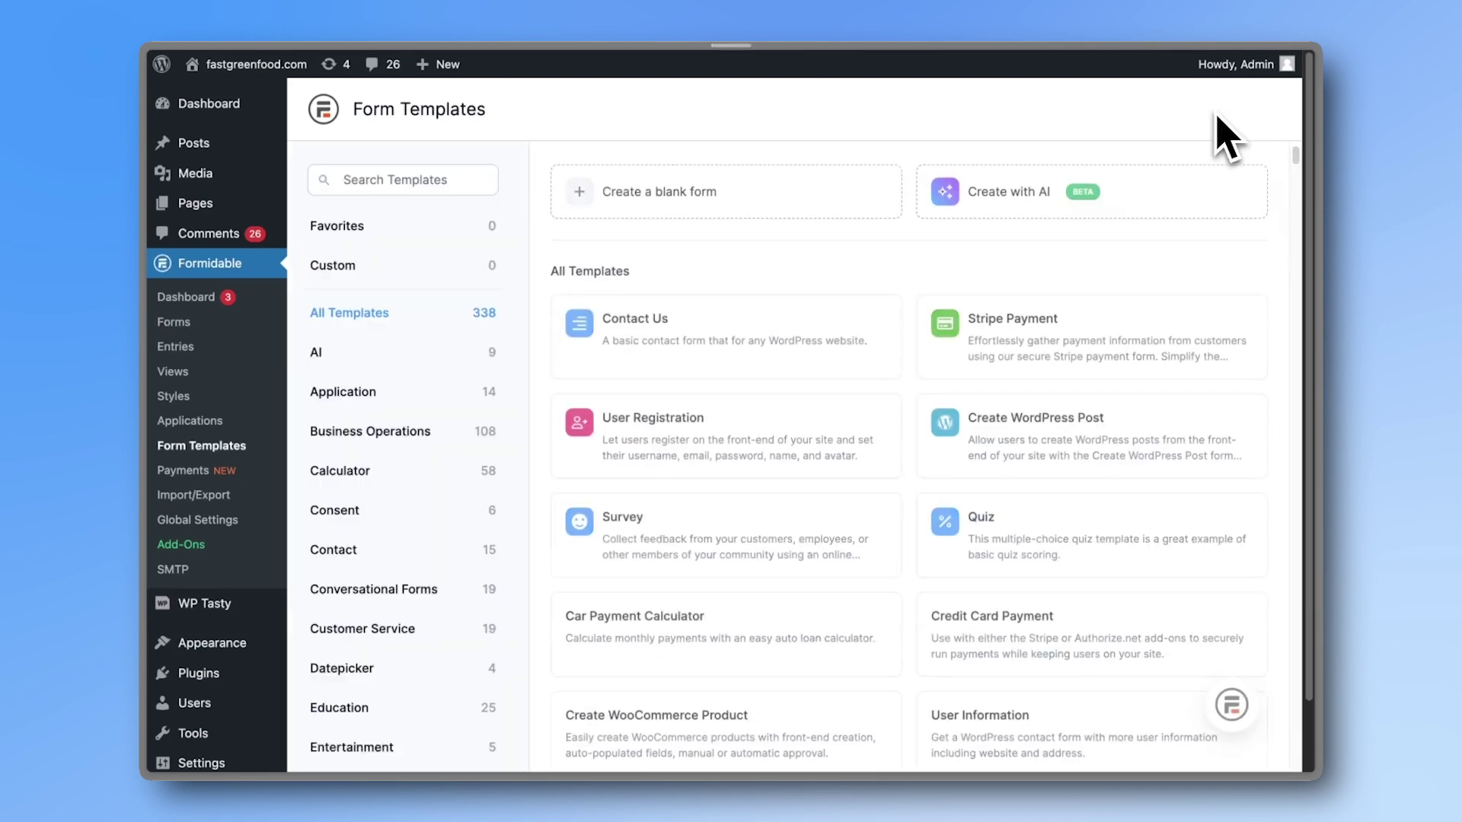
left_click(857, 190)
left_click(283, 238)
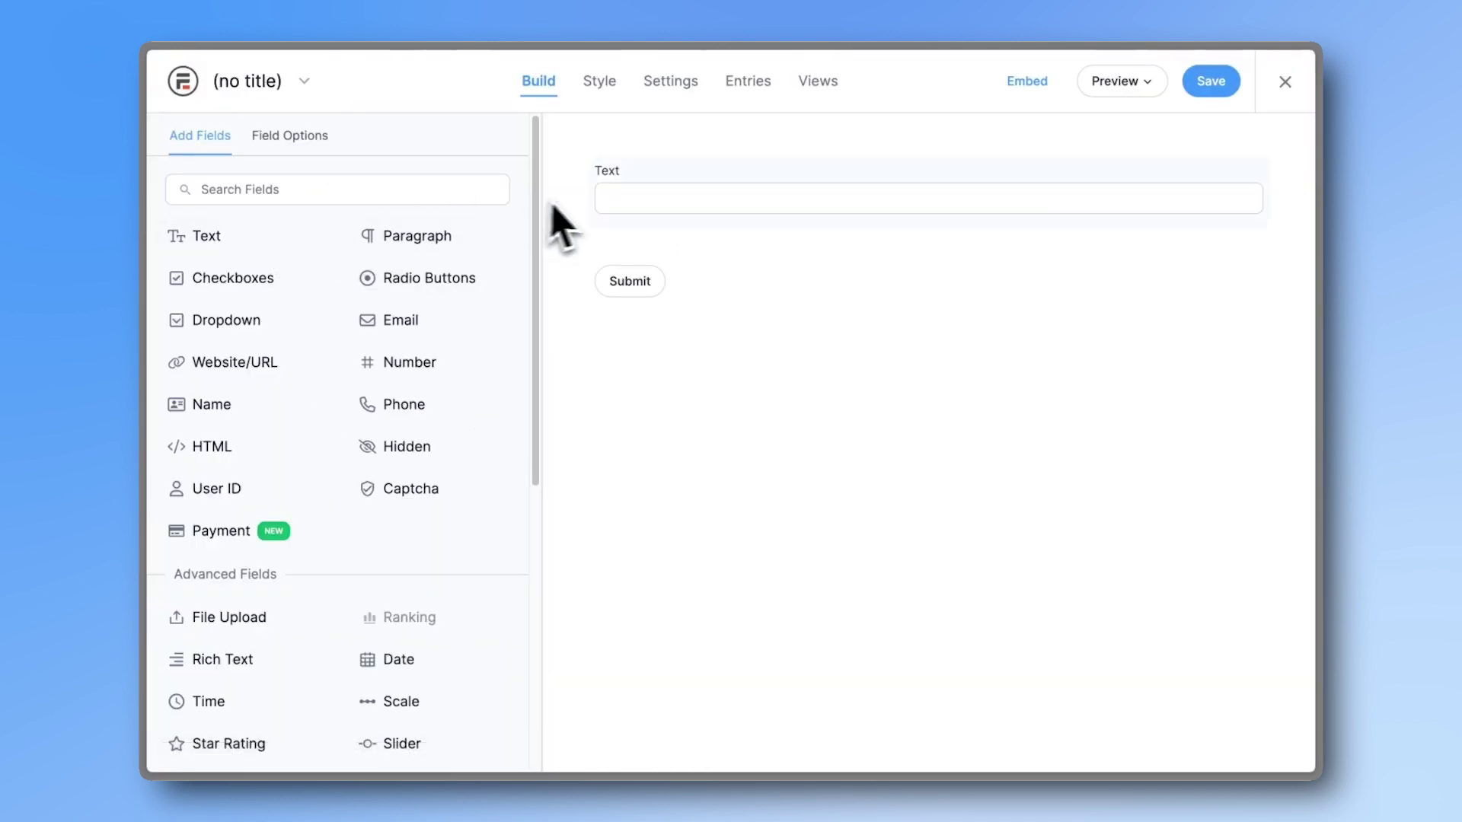
left_click(605, 194)
Step: Rename the field to Event Name and save the form as Event Details
double_click(458, 253)
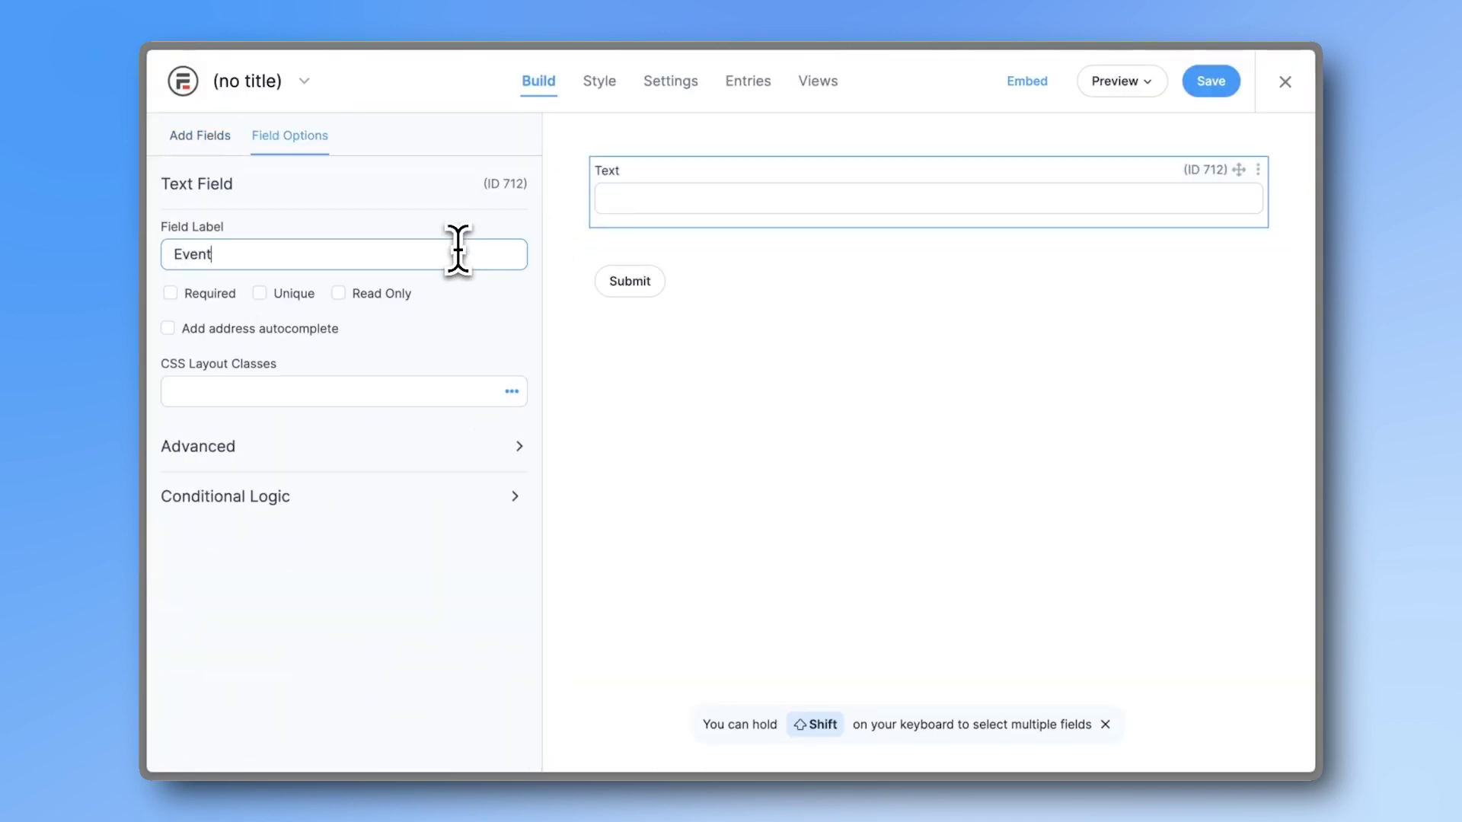
left_click(1209, 84)
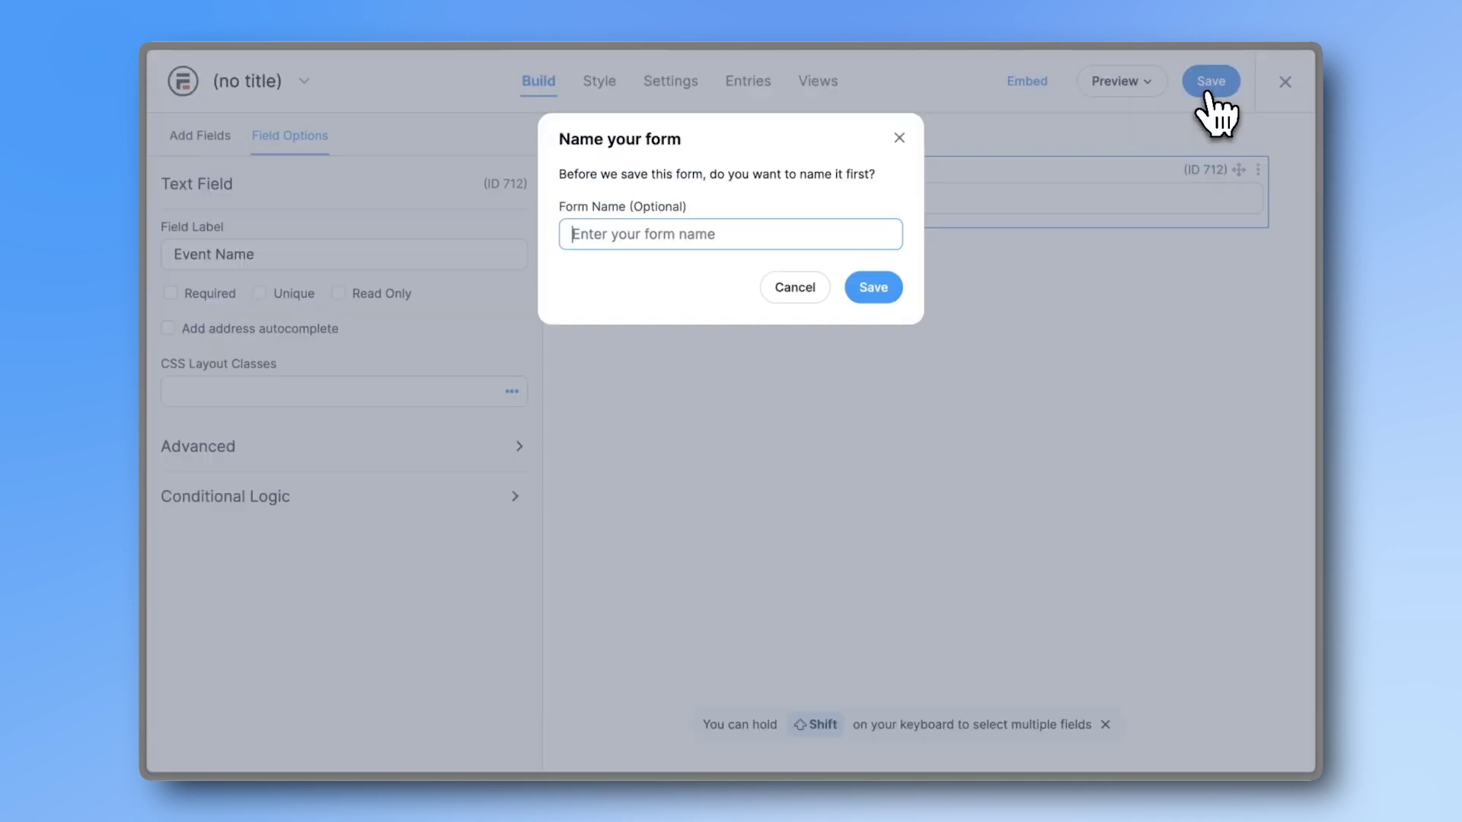
type("Event Details")
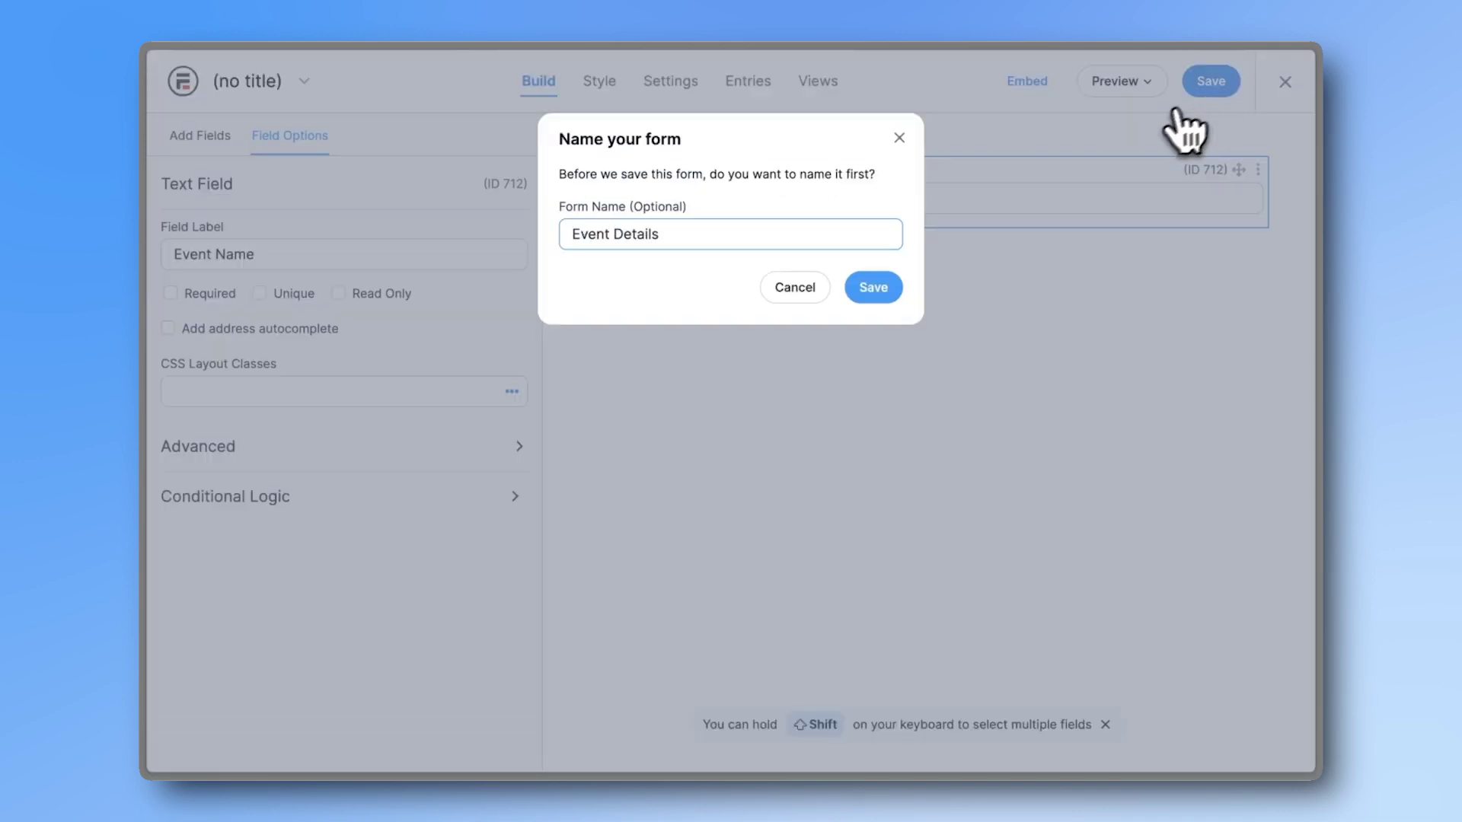
left_click(874, 287)
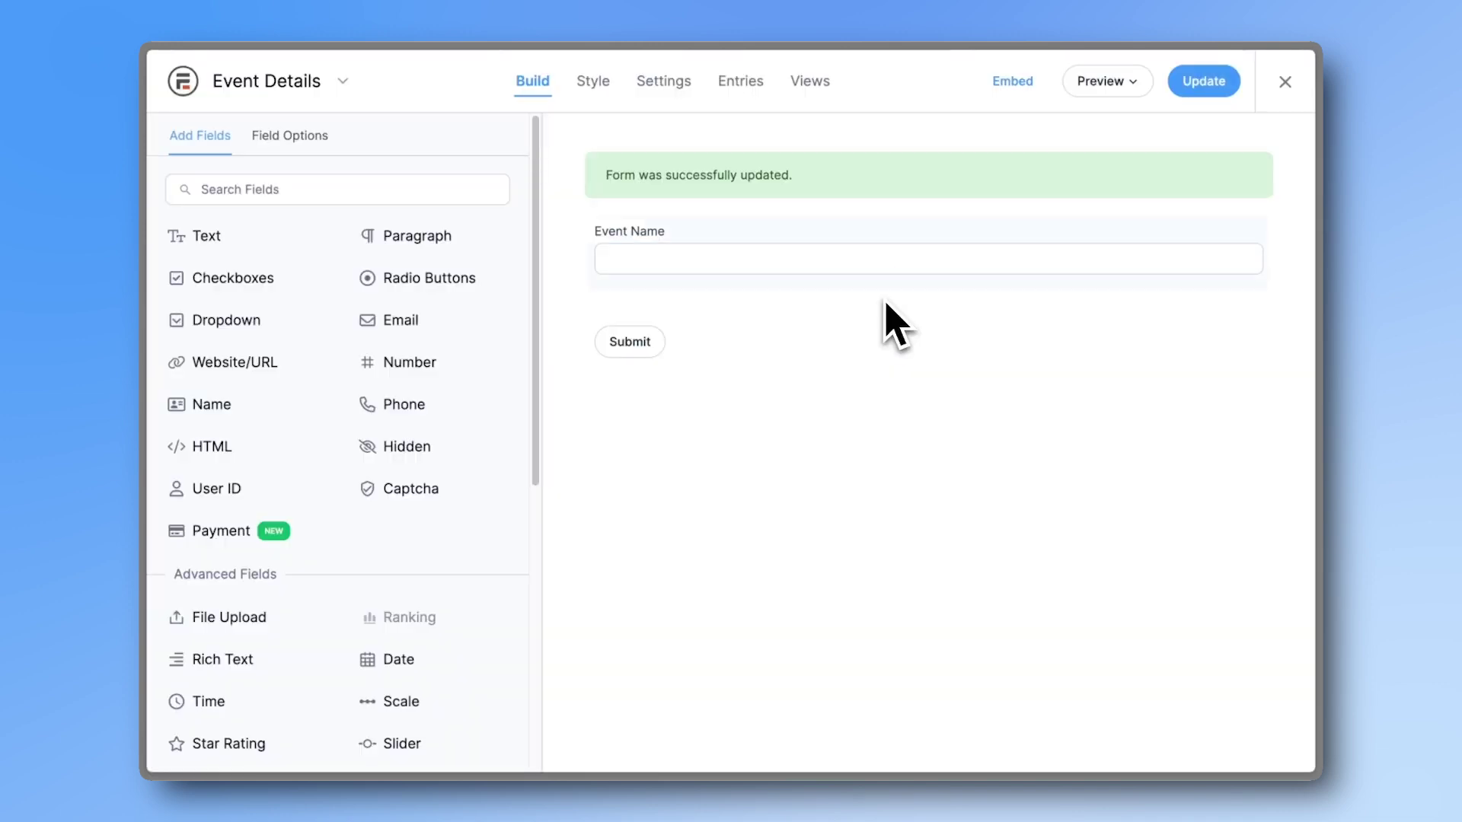
Step: Create a Grid view named Event Details Grid for the Event Details form
left_click(808, 83)
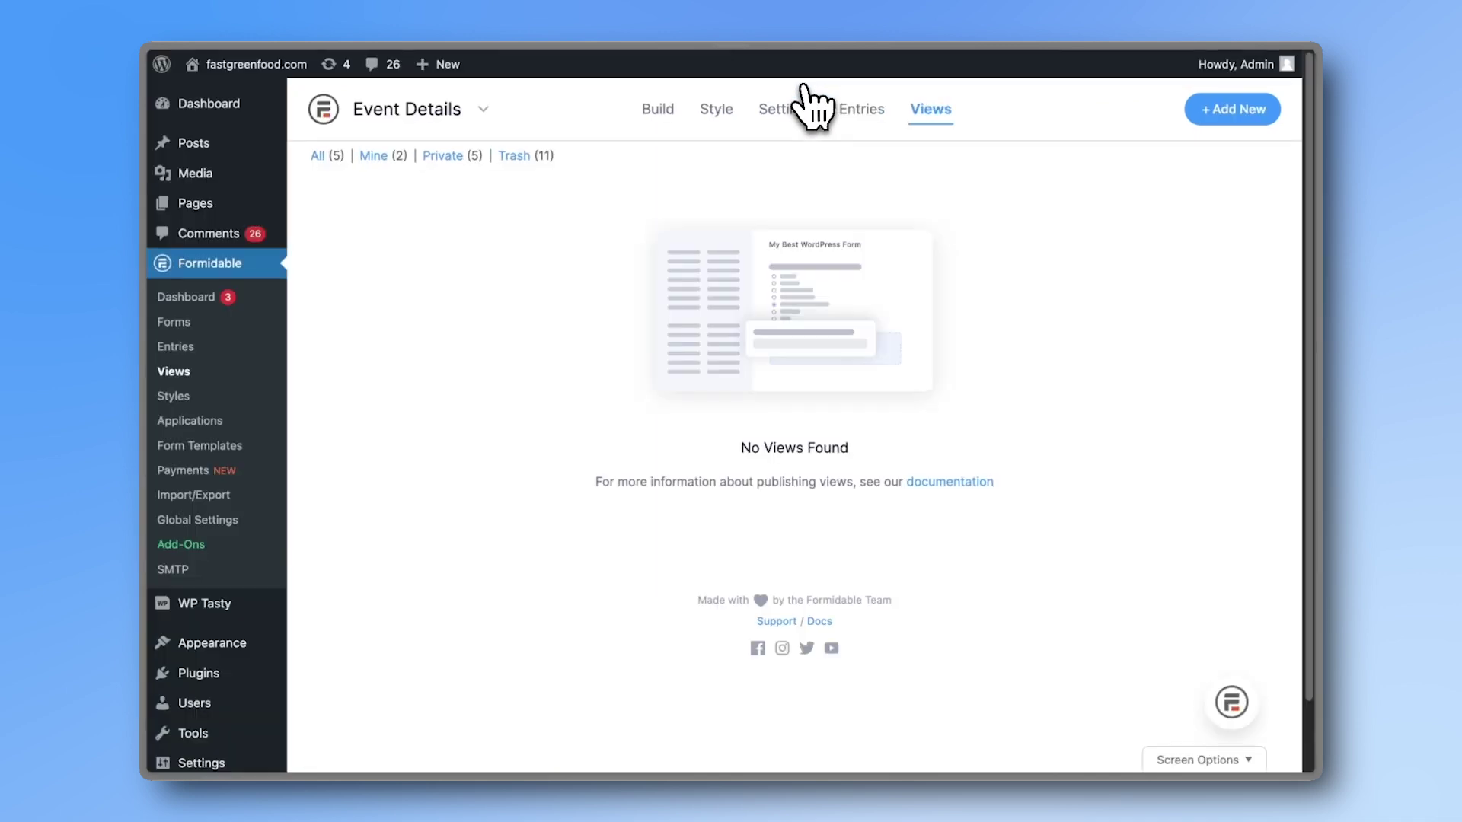
left_click(1215, 114)
left_click(947, 290)
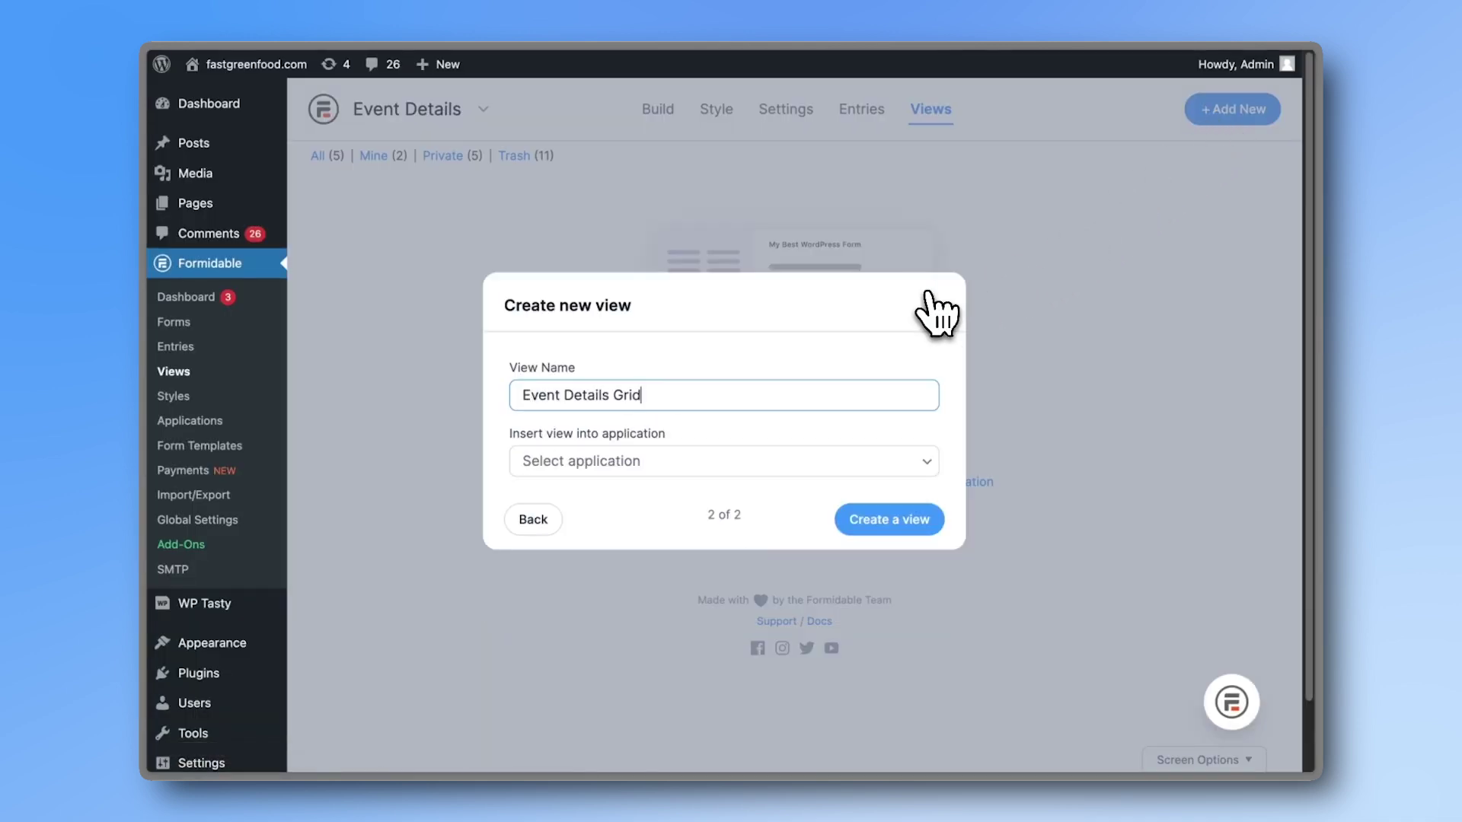
left_click(922, 524)
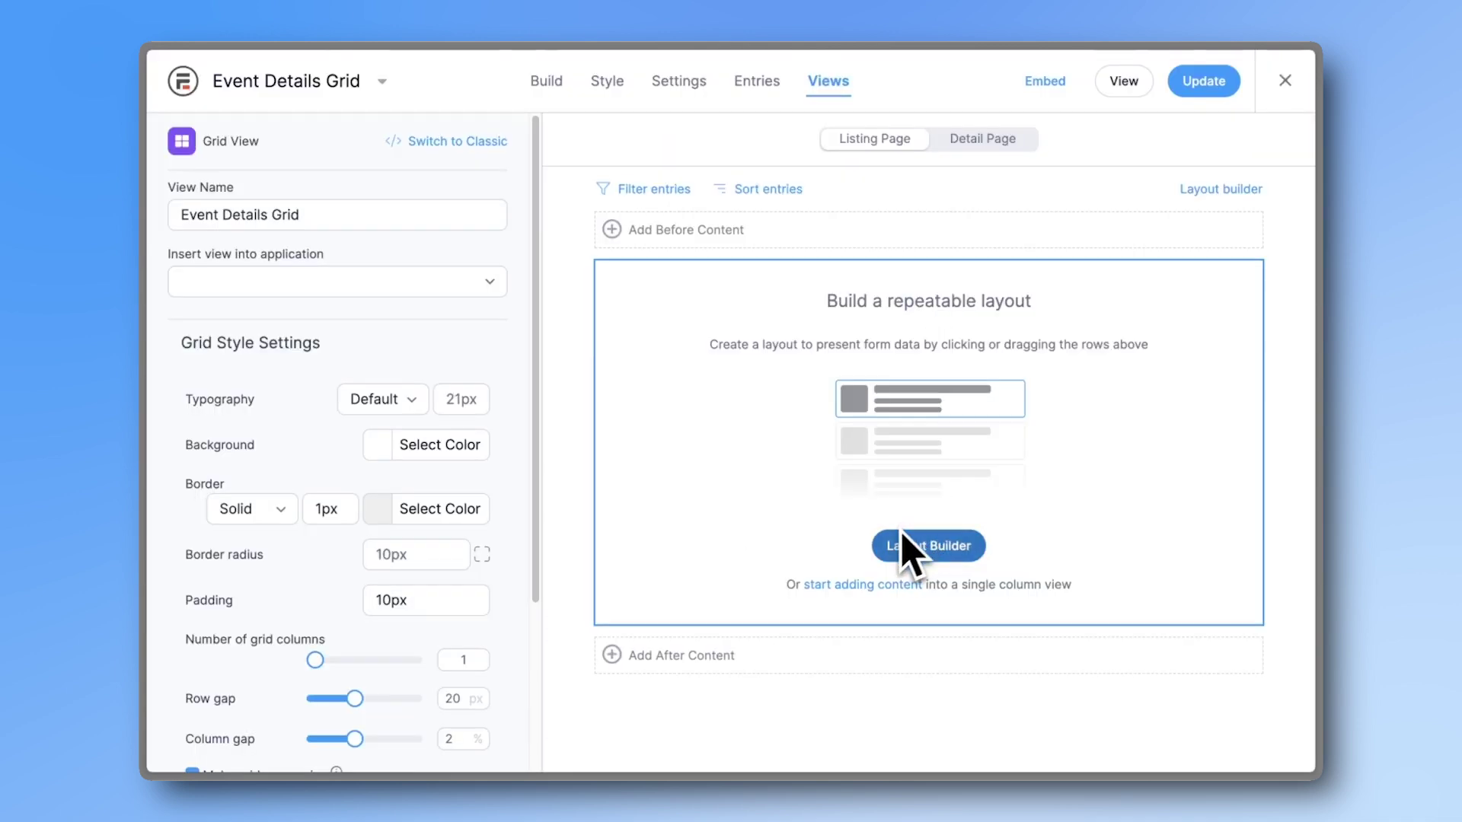
left_click(861, 583)
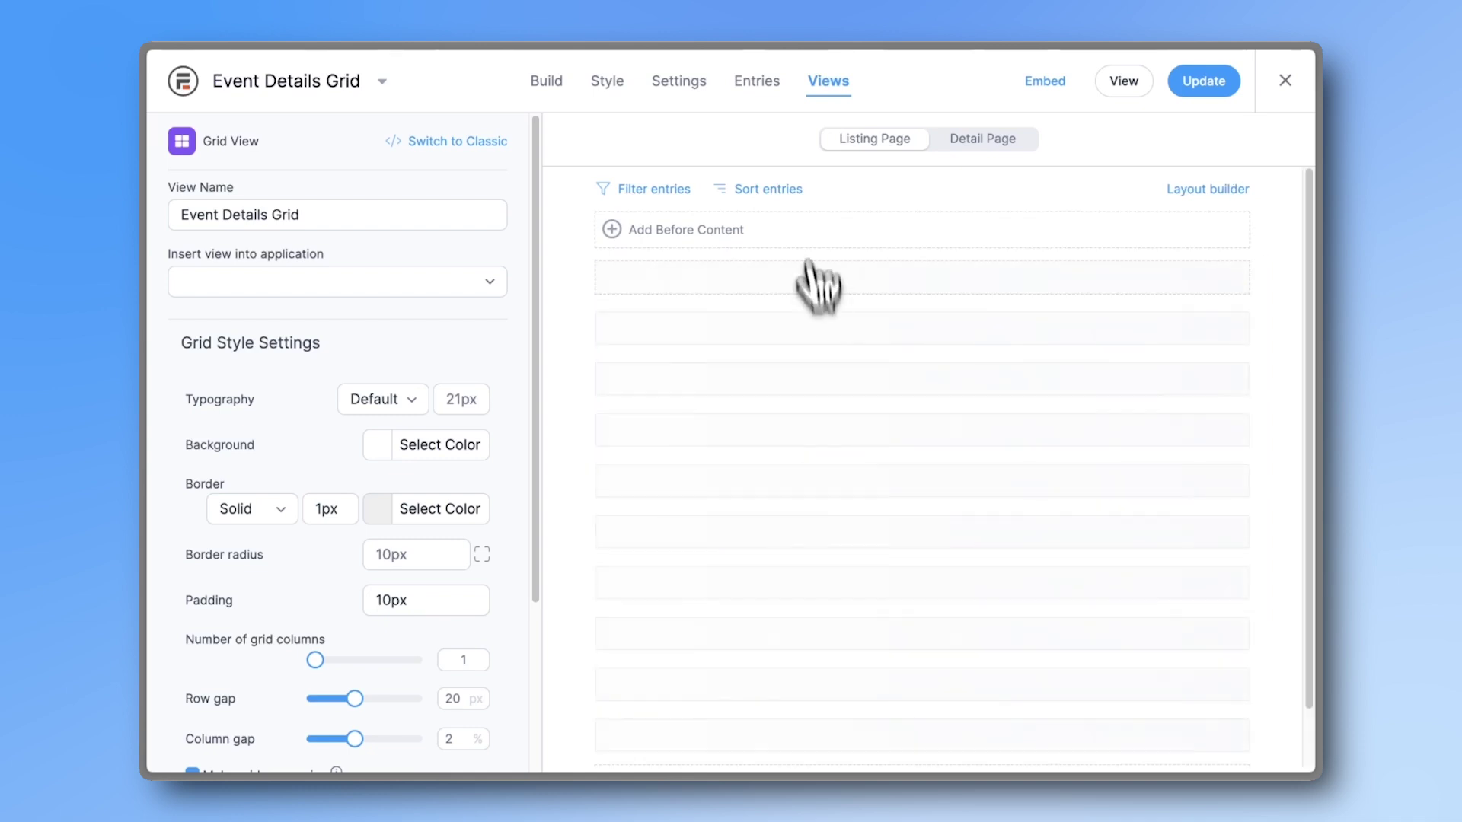
left_click(762, 93)
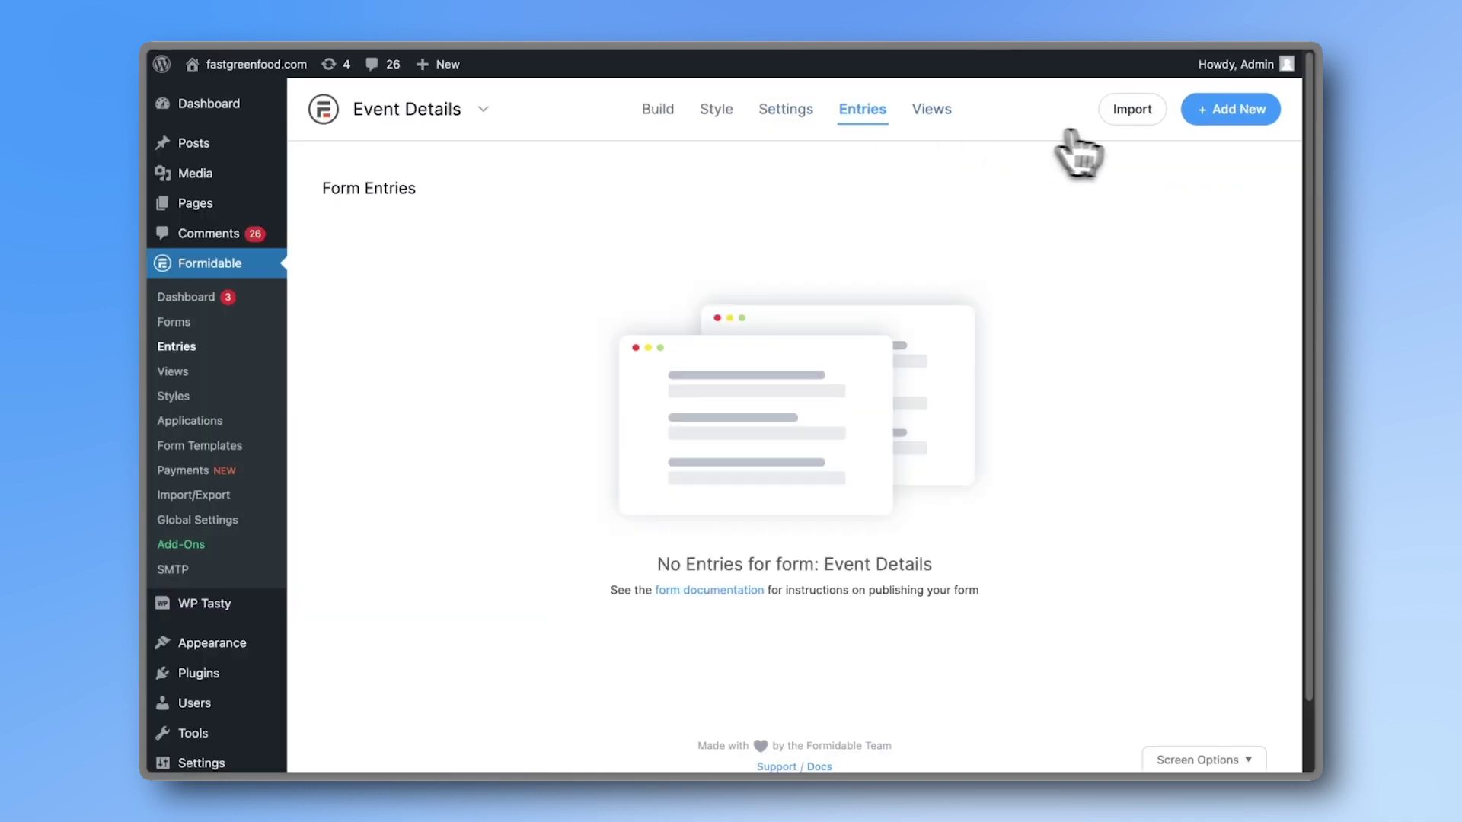
Step: Submit a new Event Details entry with Event Name 'Jazz Night'
left_click(1221, 115)
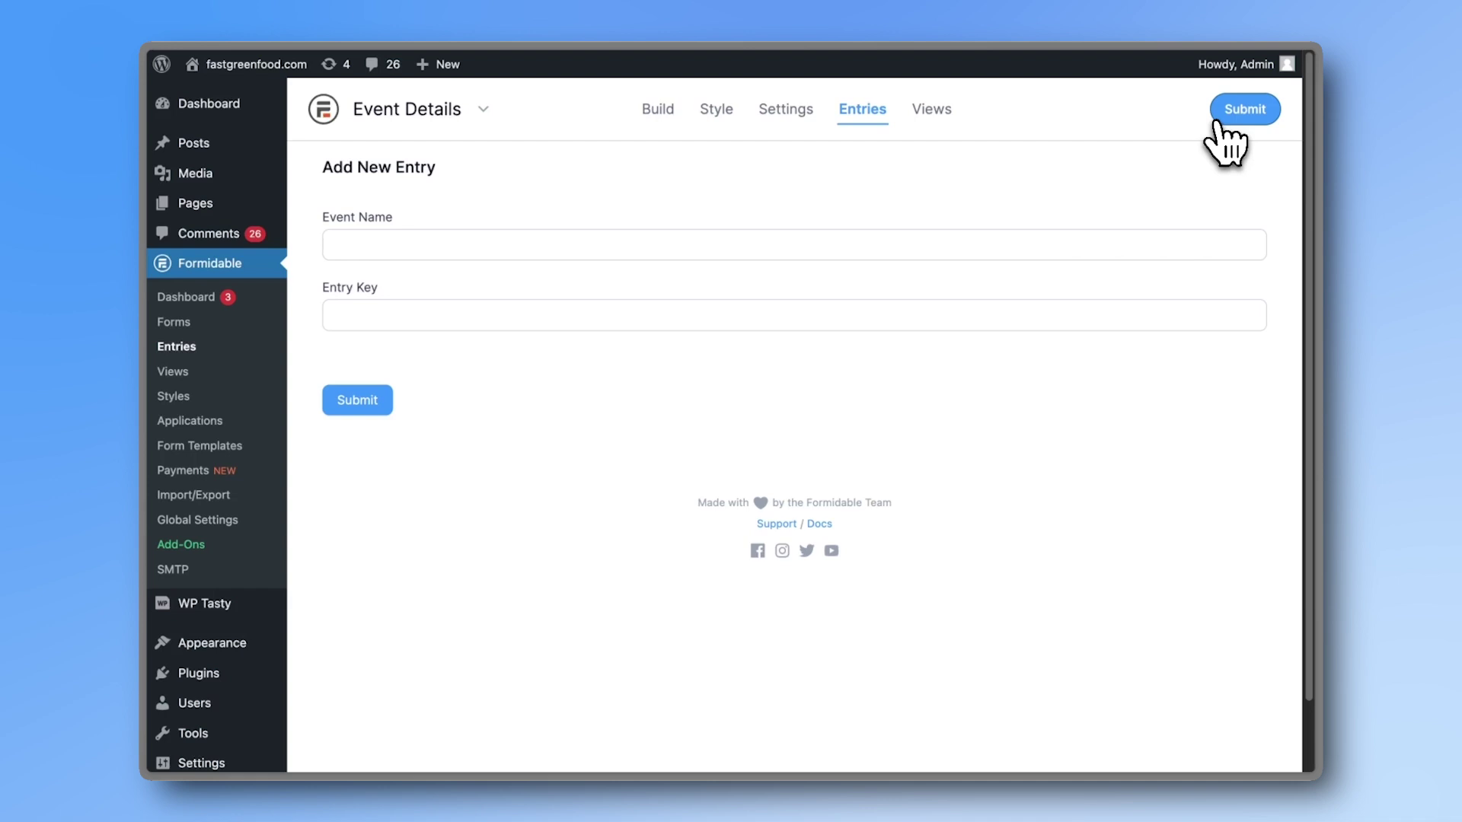
left_click(975, 242)
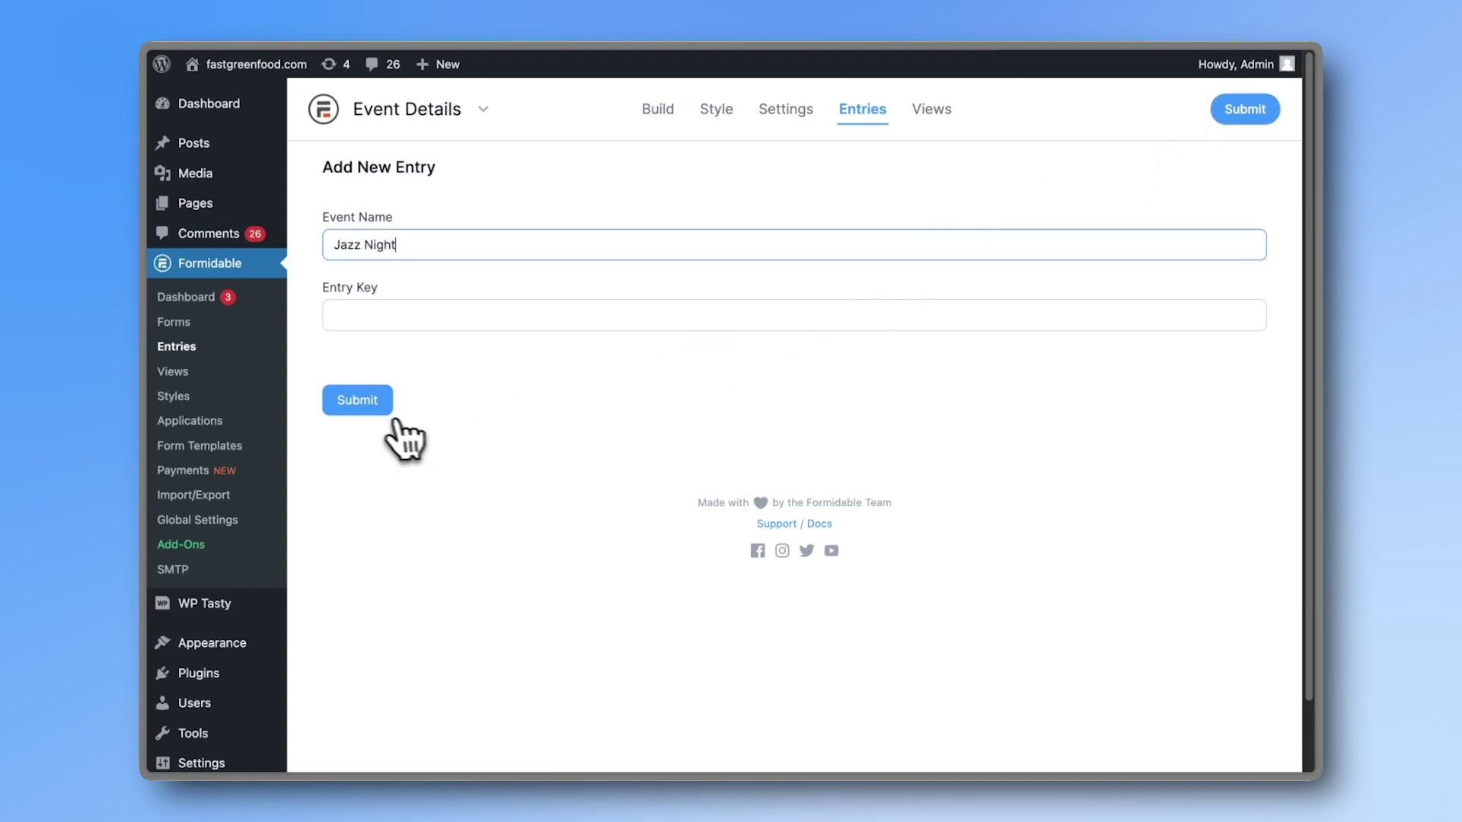
left_click(372, 406)
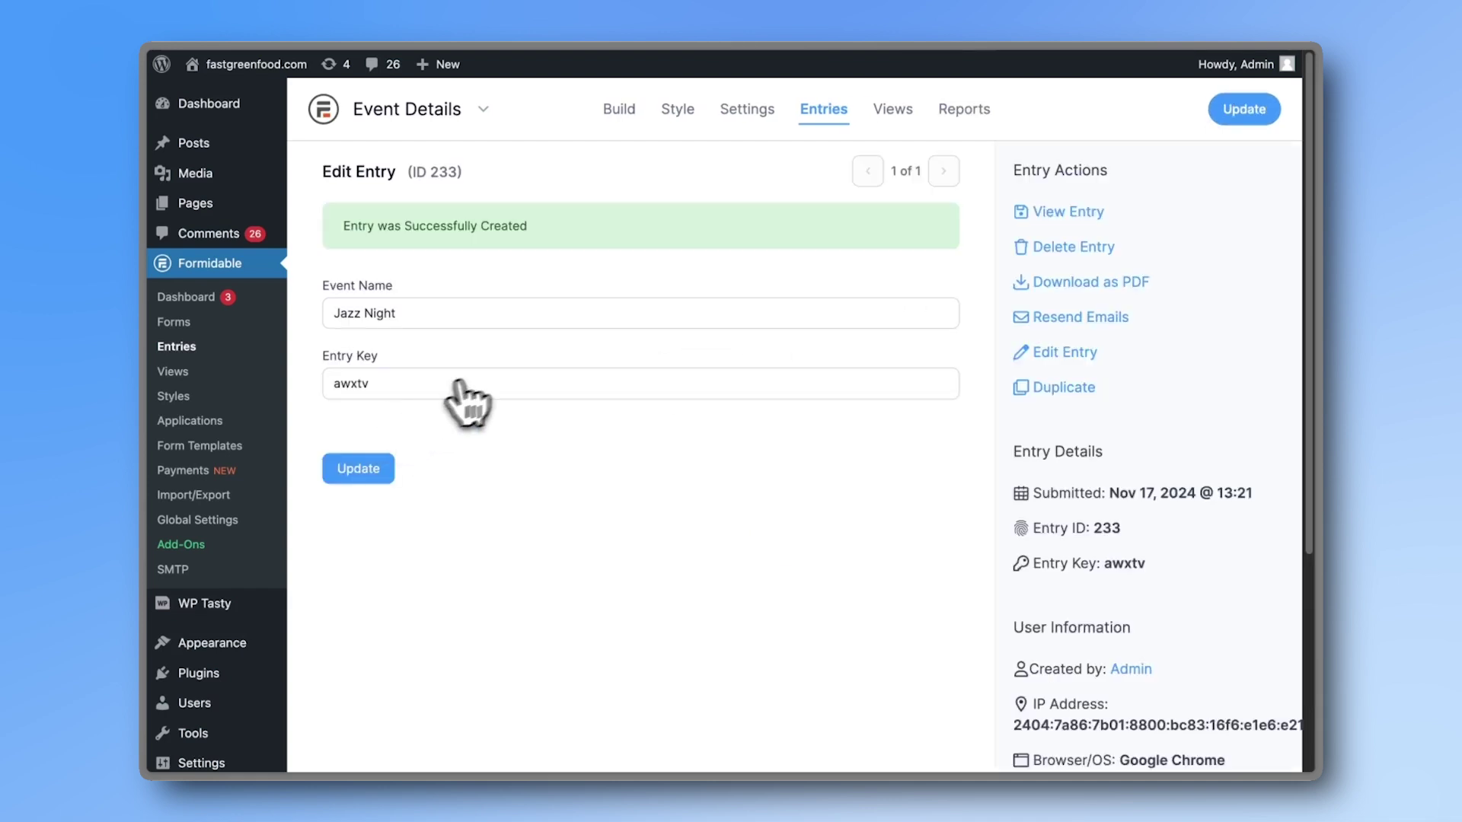
left_click(889, 118)
Step: Fill the grid listing row with a su_qrcode shortcode linking the event URL plus field 712, and update
left_click(424, 289)
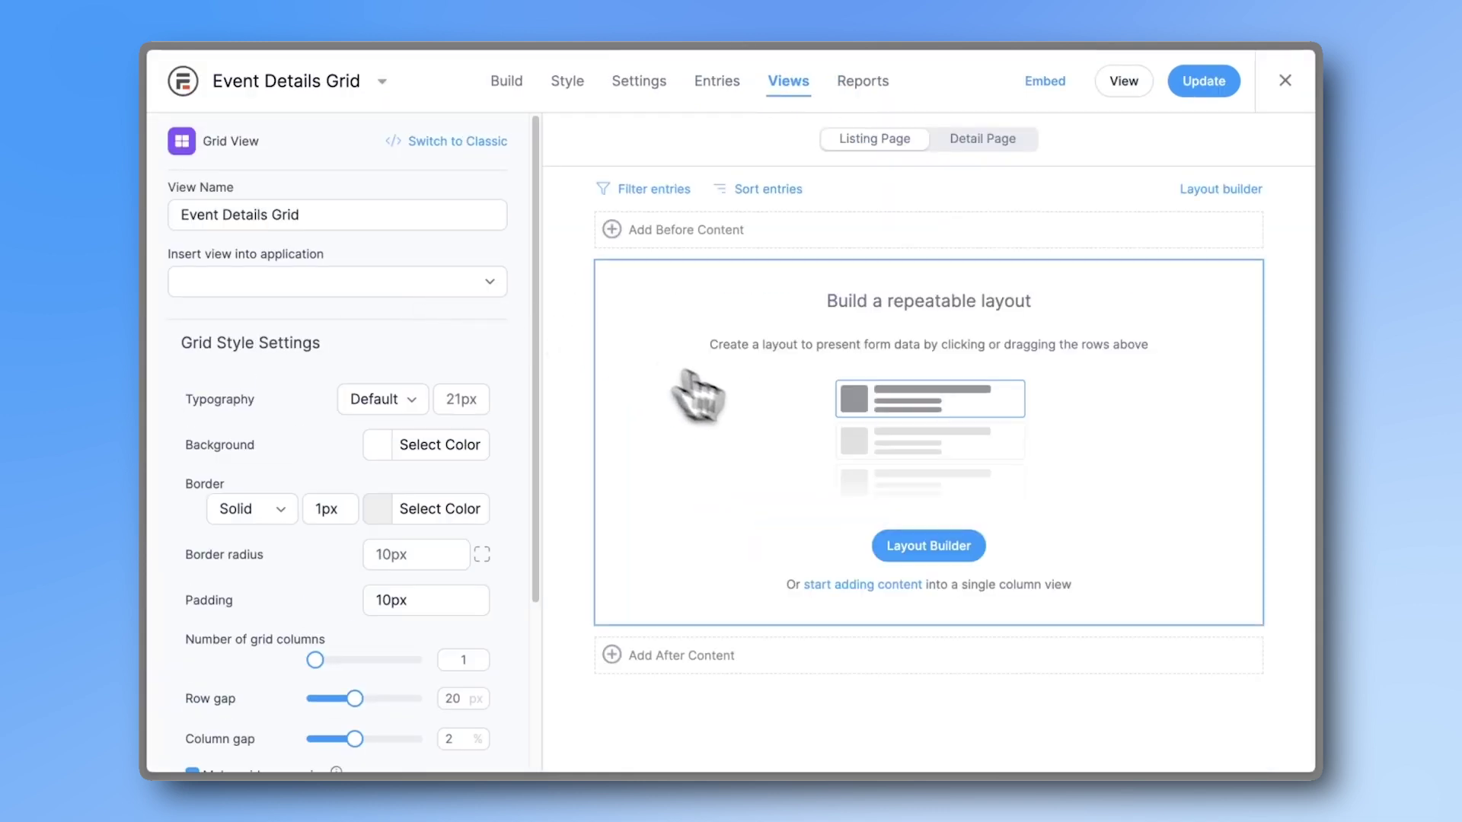
left_click(882, 594)
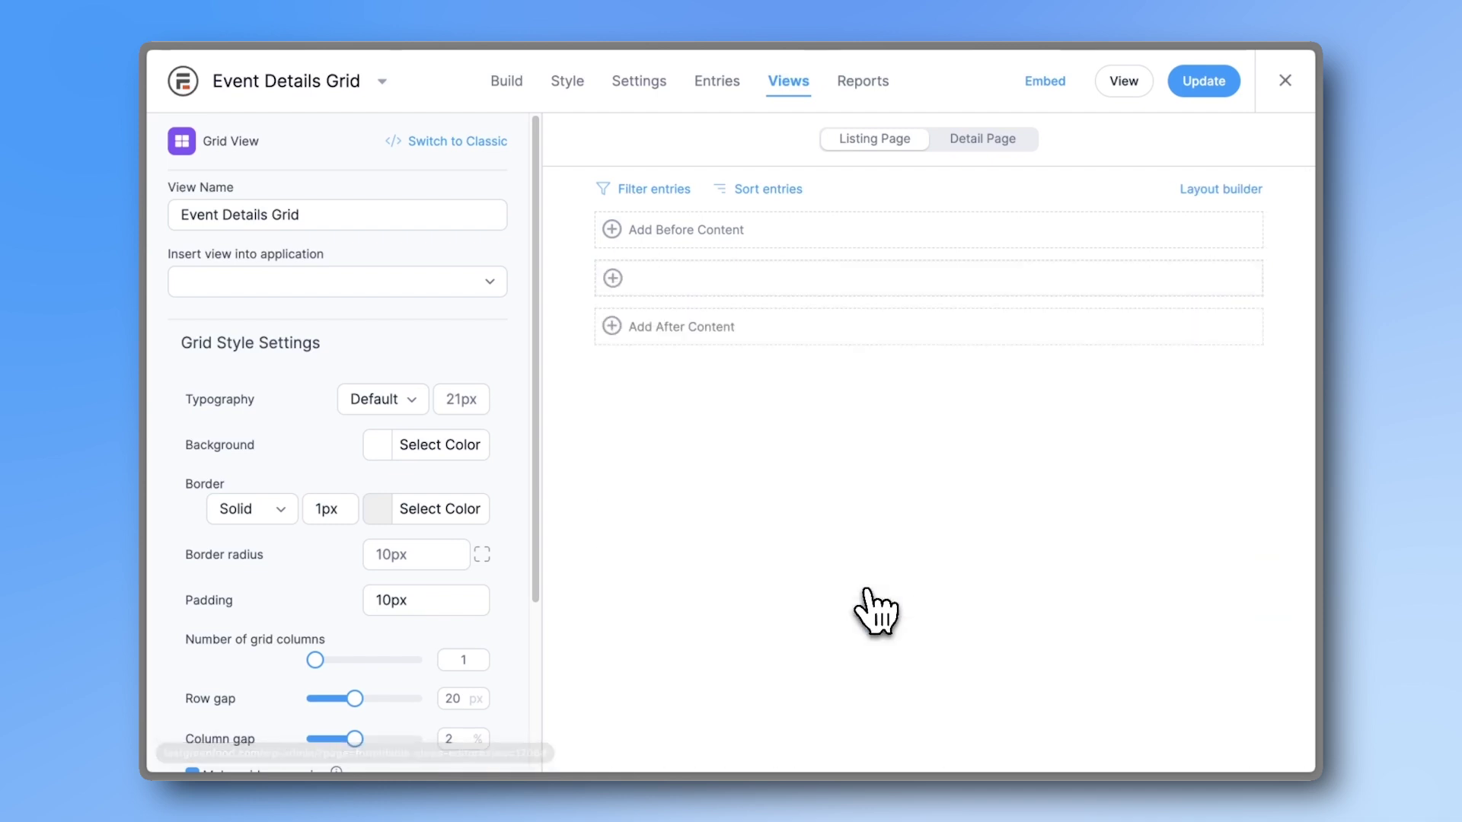
left_click(780, 287)
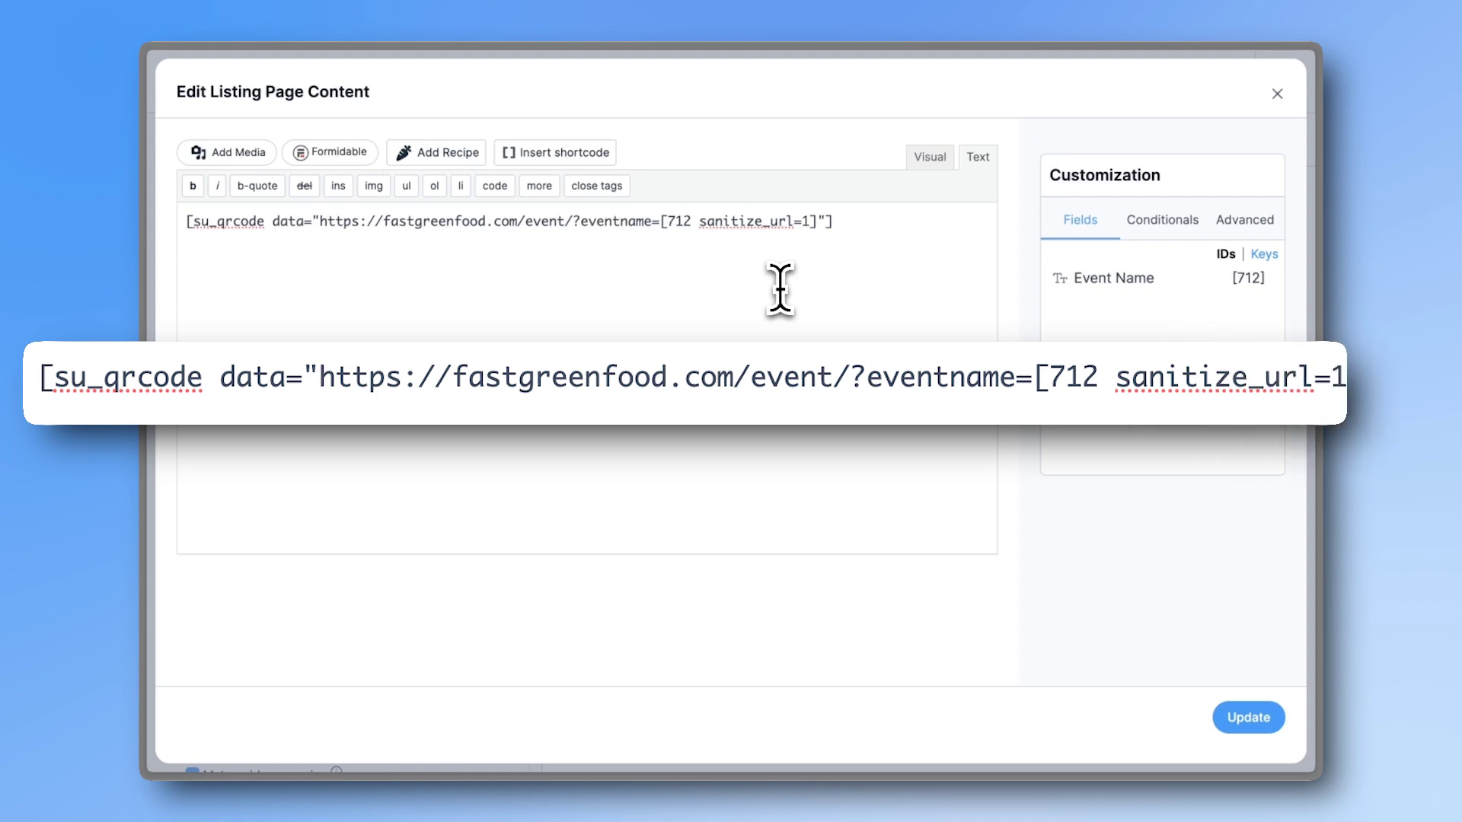
left_click(1248, 718)
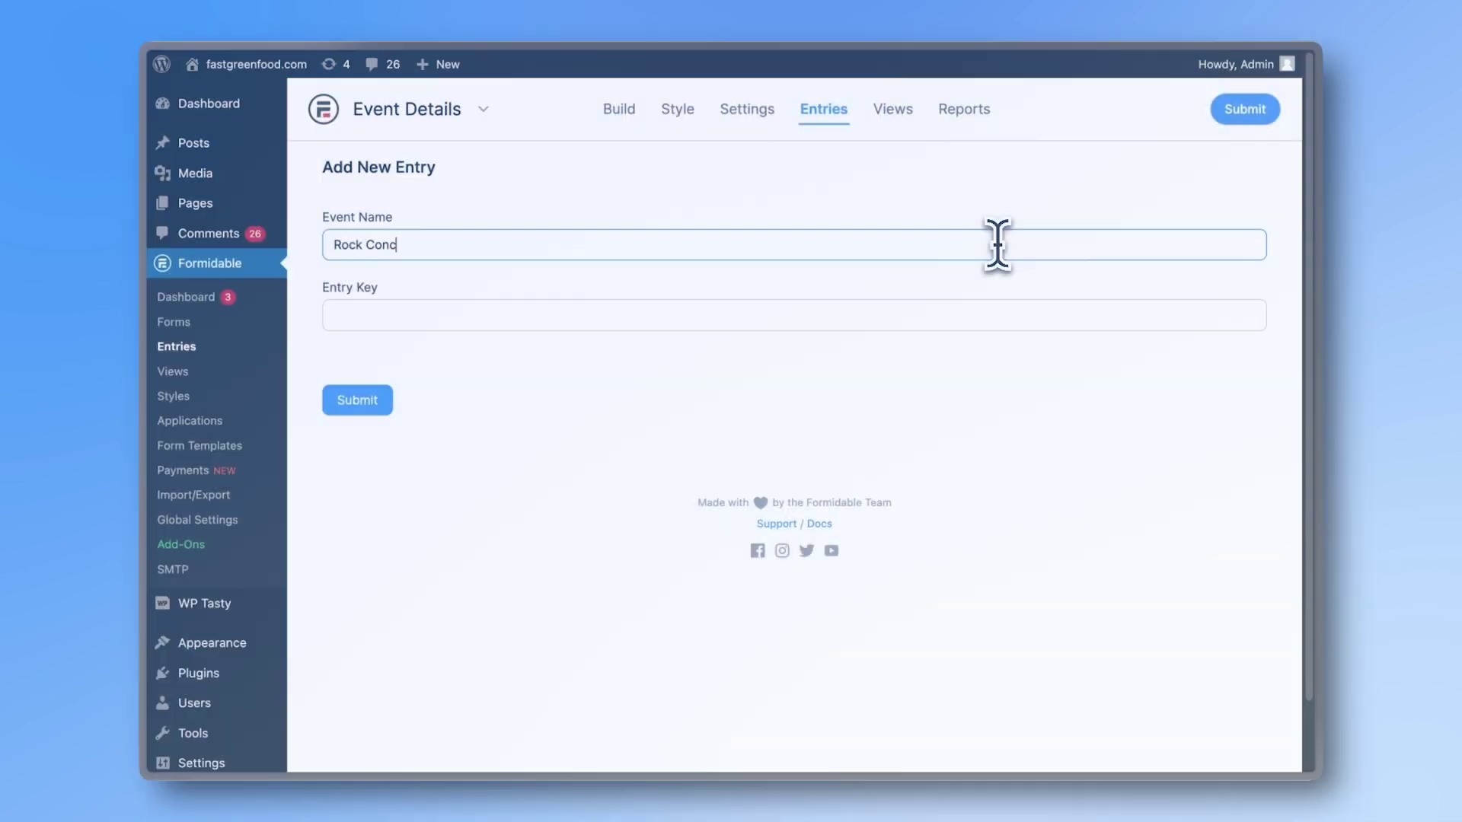
Step: Submit Rock Concert and Classical Orchestra entries and scroll through the grid's QR codes
type("ert")
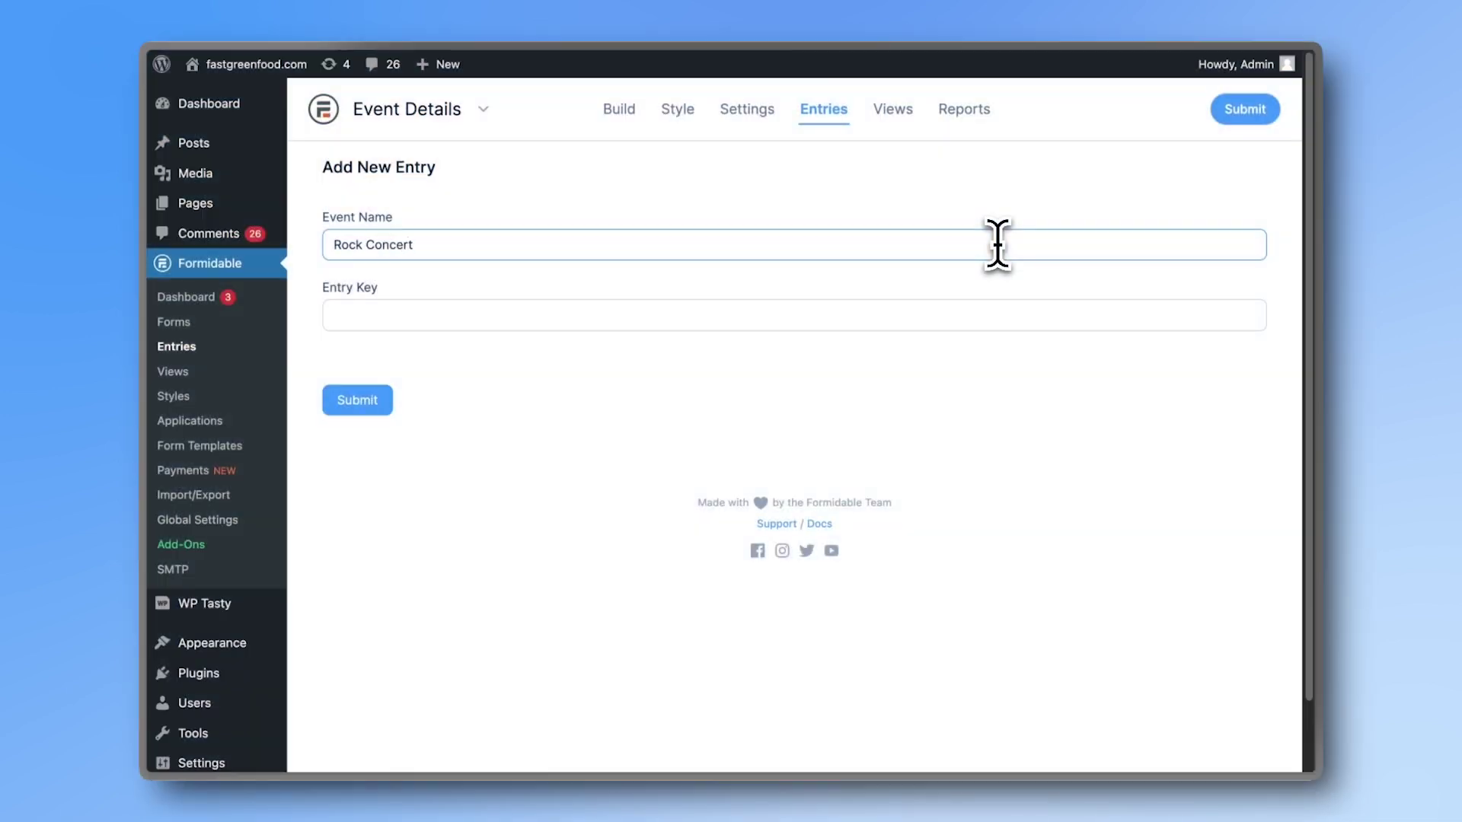
left_click(359, 401)
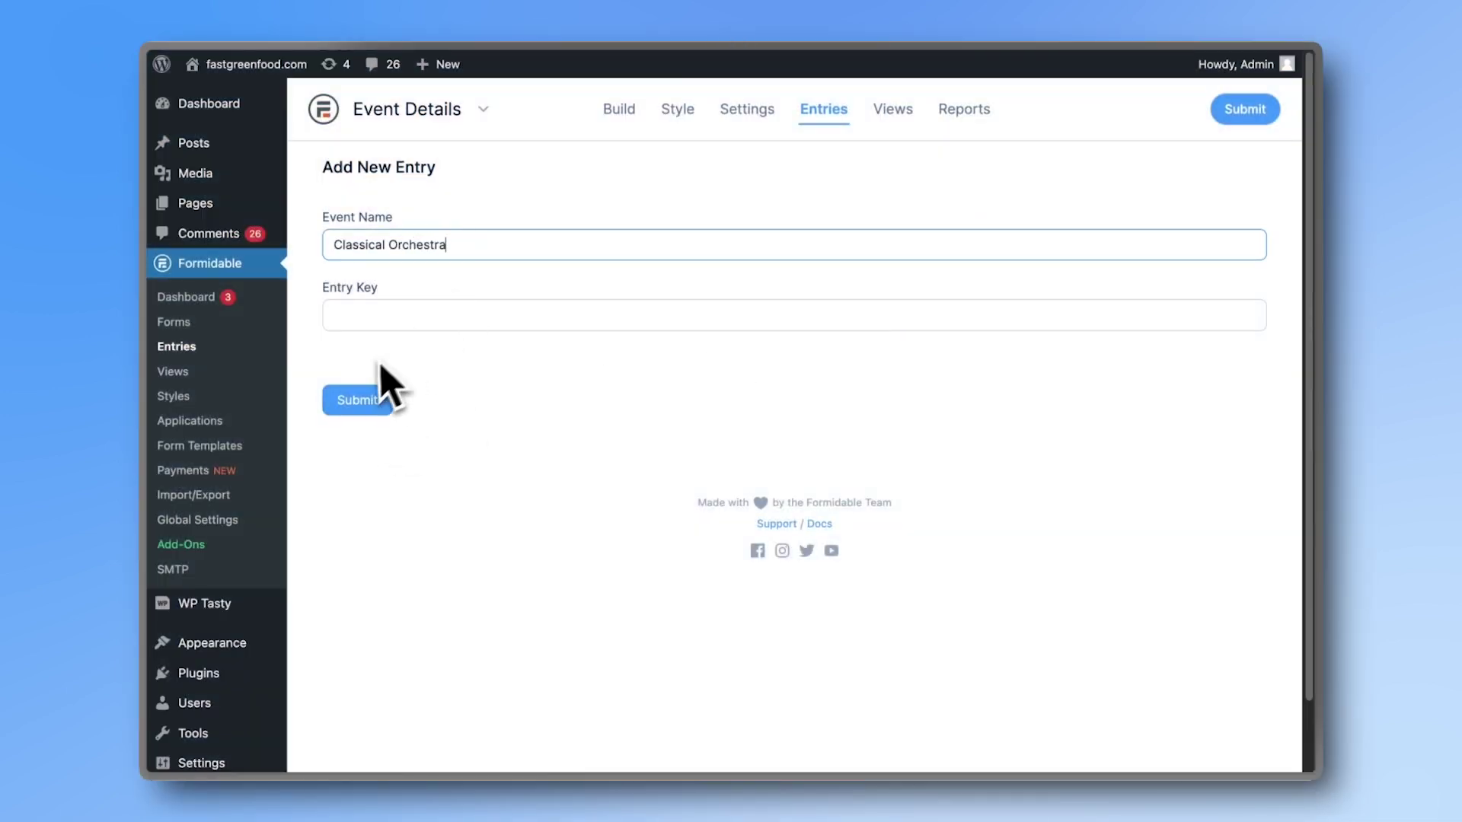
left_click(359, 401)
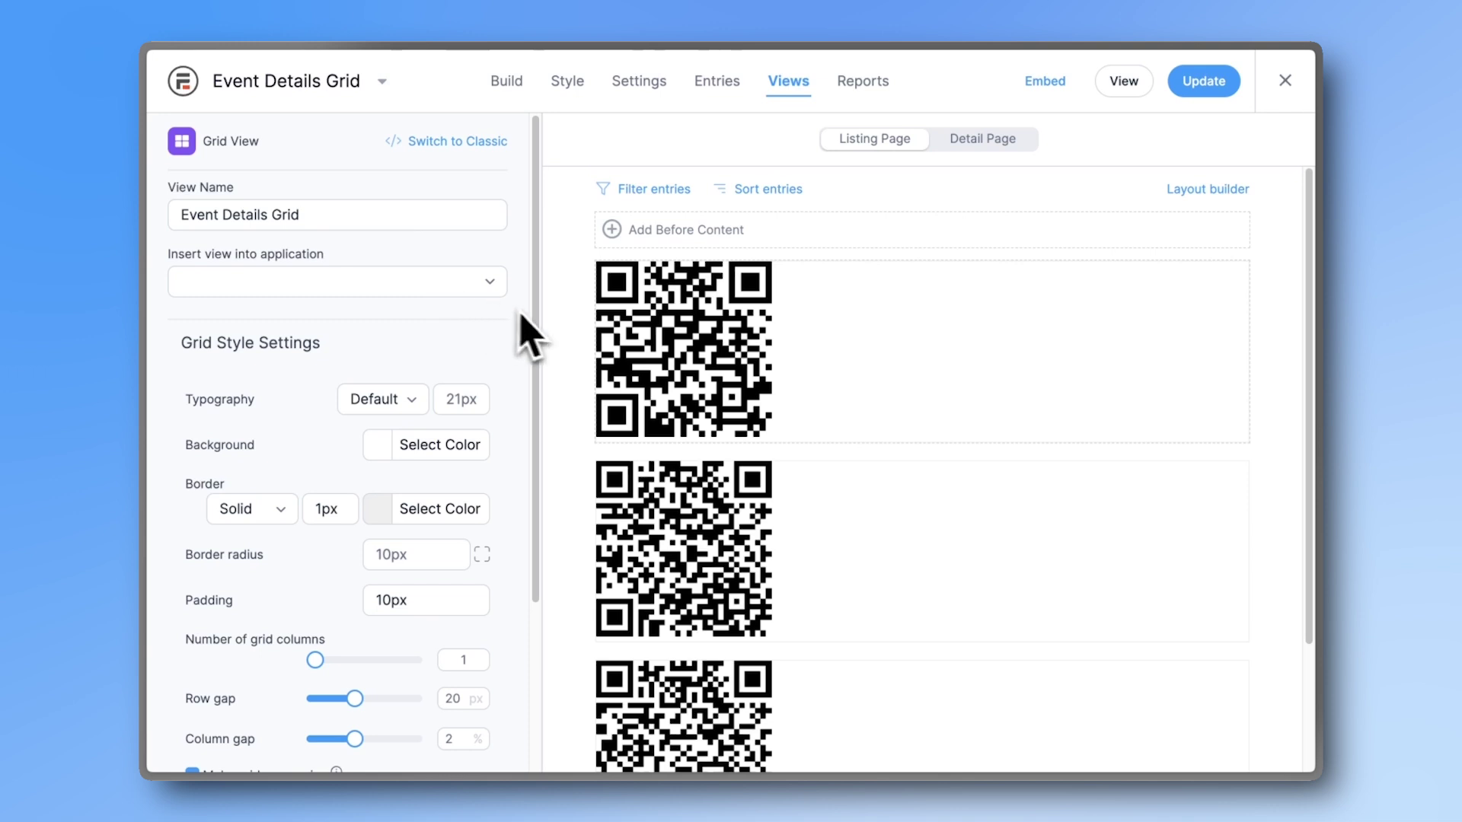
scroll(601, 357, "down", 1)
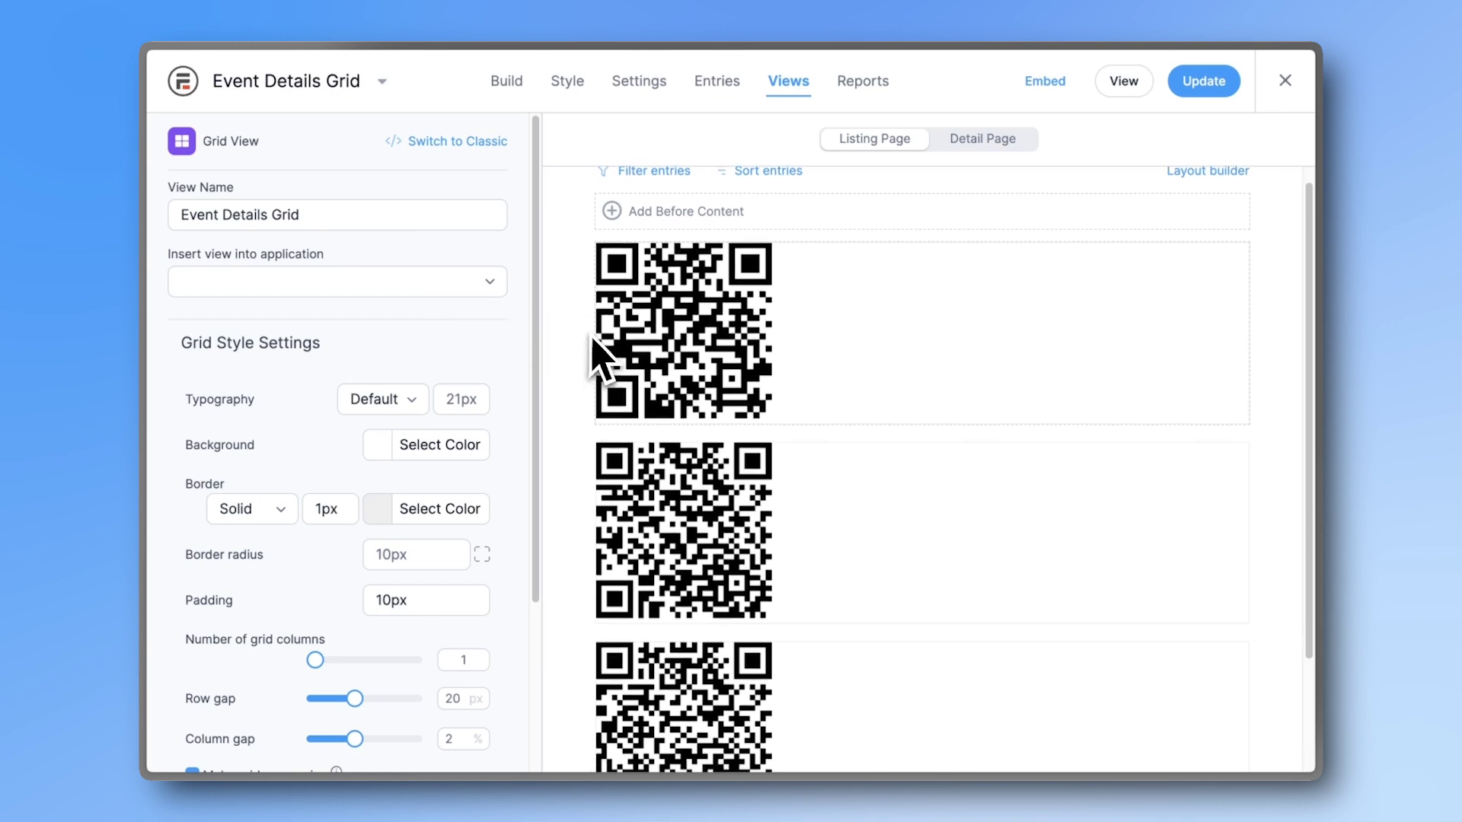
scroll(601, 358, "down", 2)
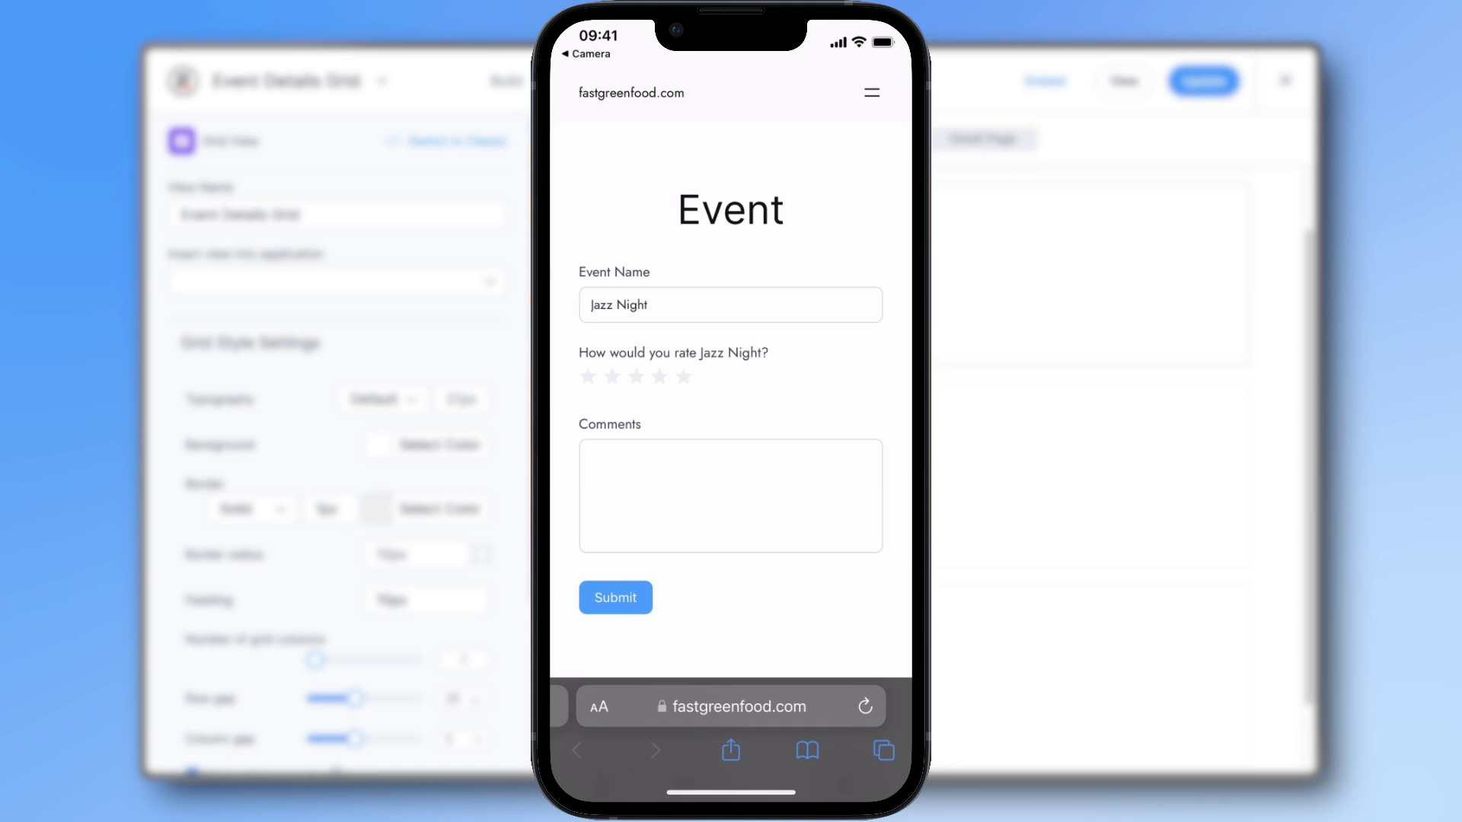
Step: Enter the comment 'Great sax solo!' and submit the prefilled Jazz Night feedback
left_click(731, 495)
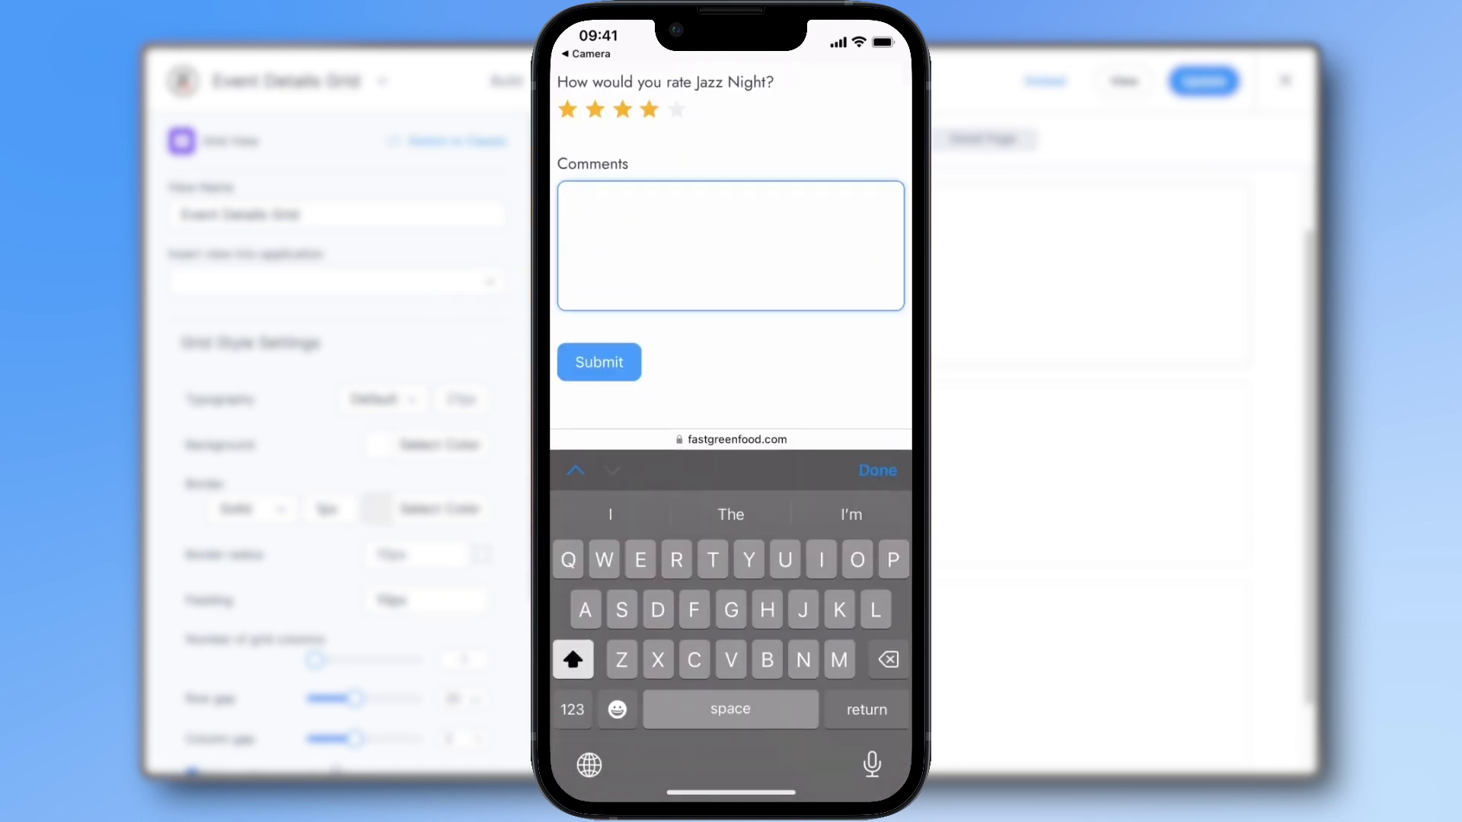
type("Great sax solo!")
left_click(599, 362)
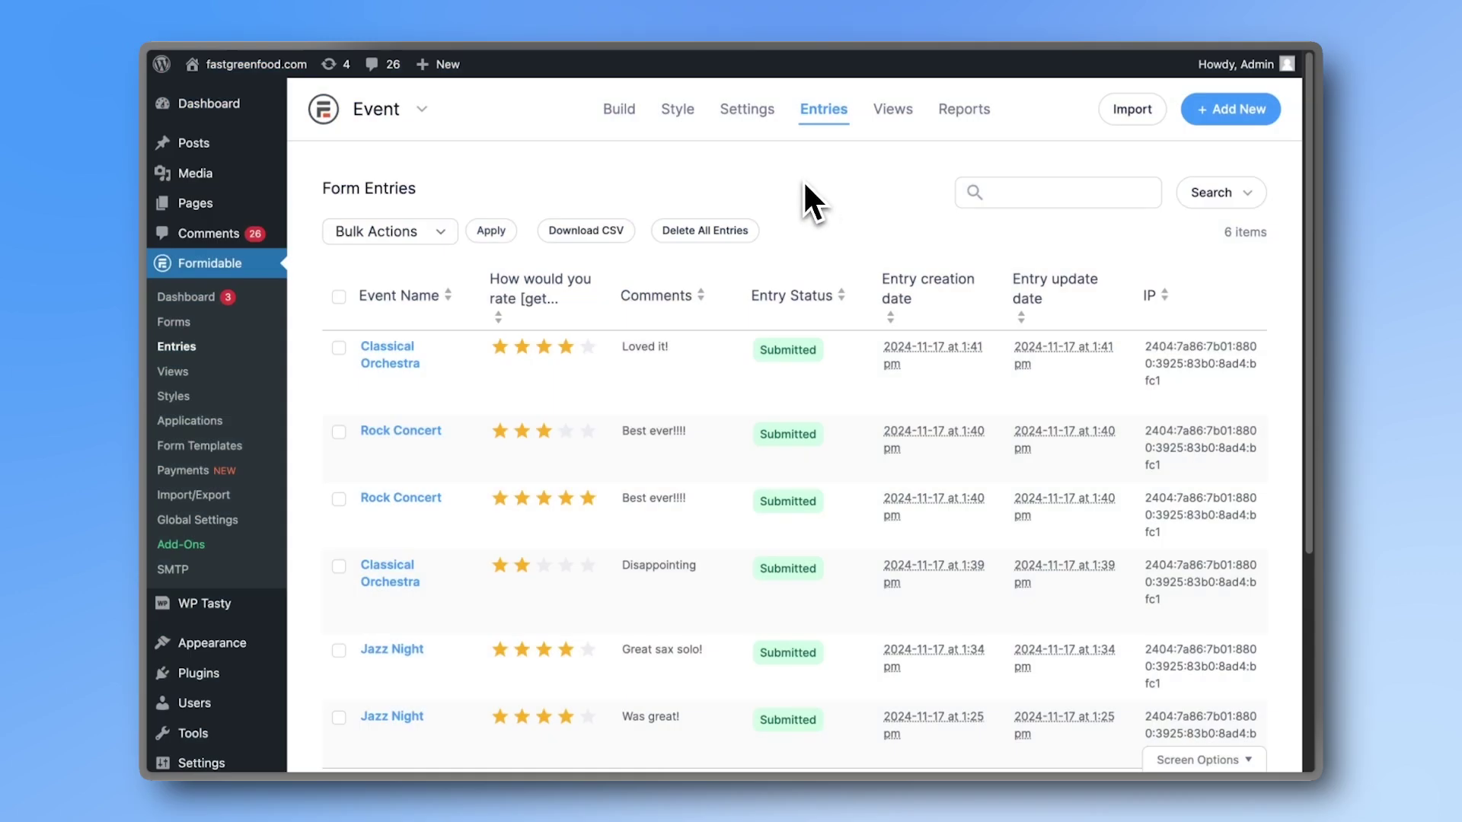
scroll(815, 207, "down", 4)
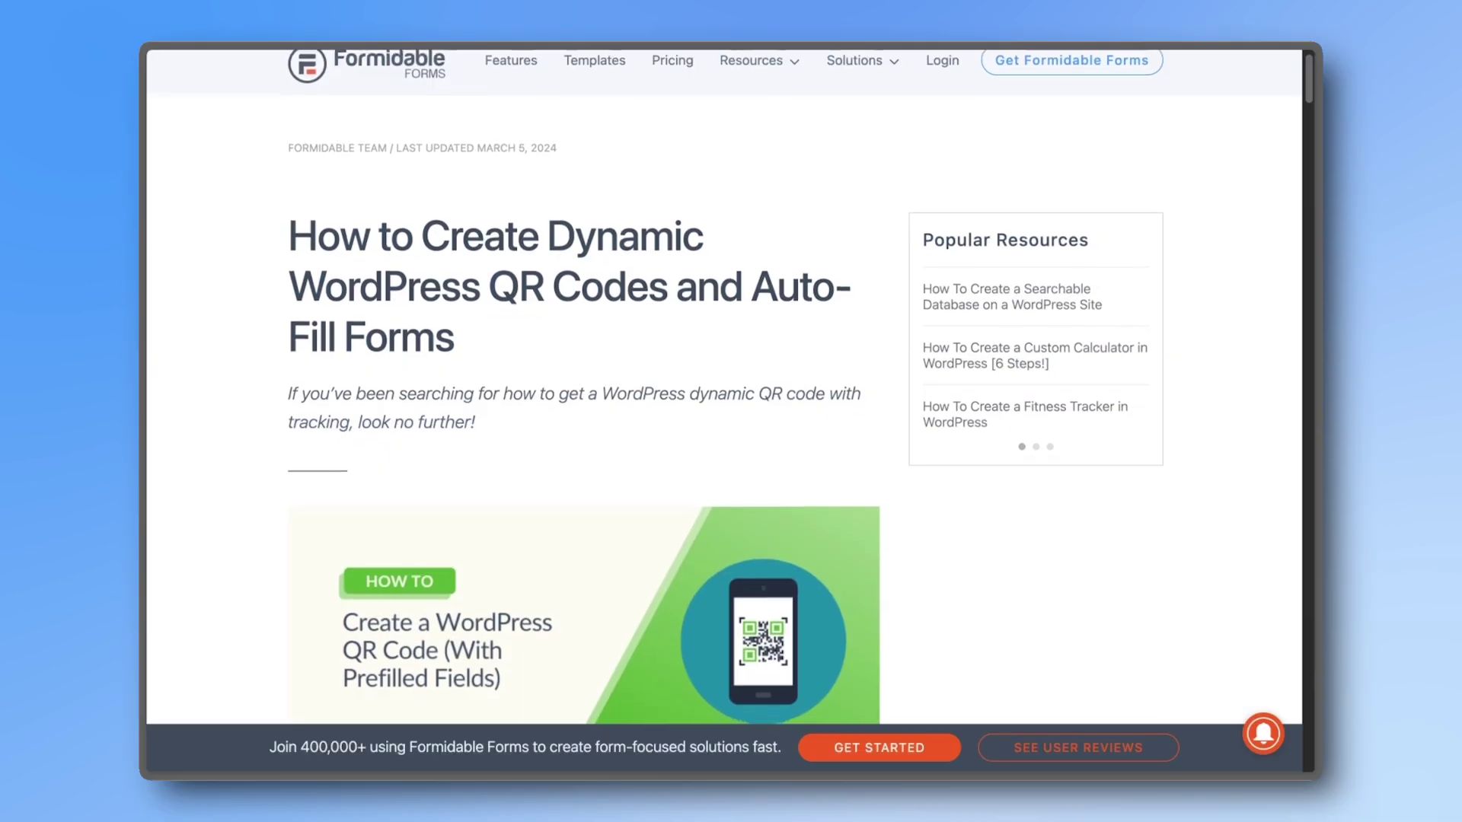
scroll(723, 386, "down", 2)
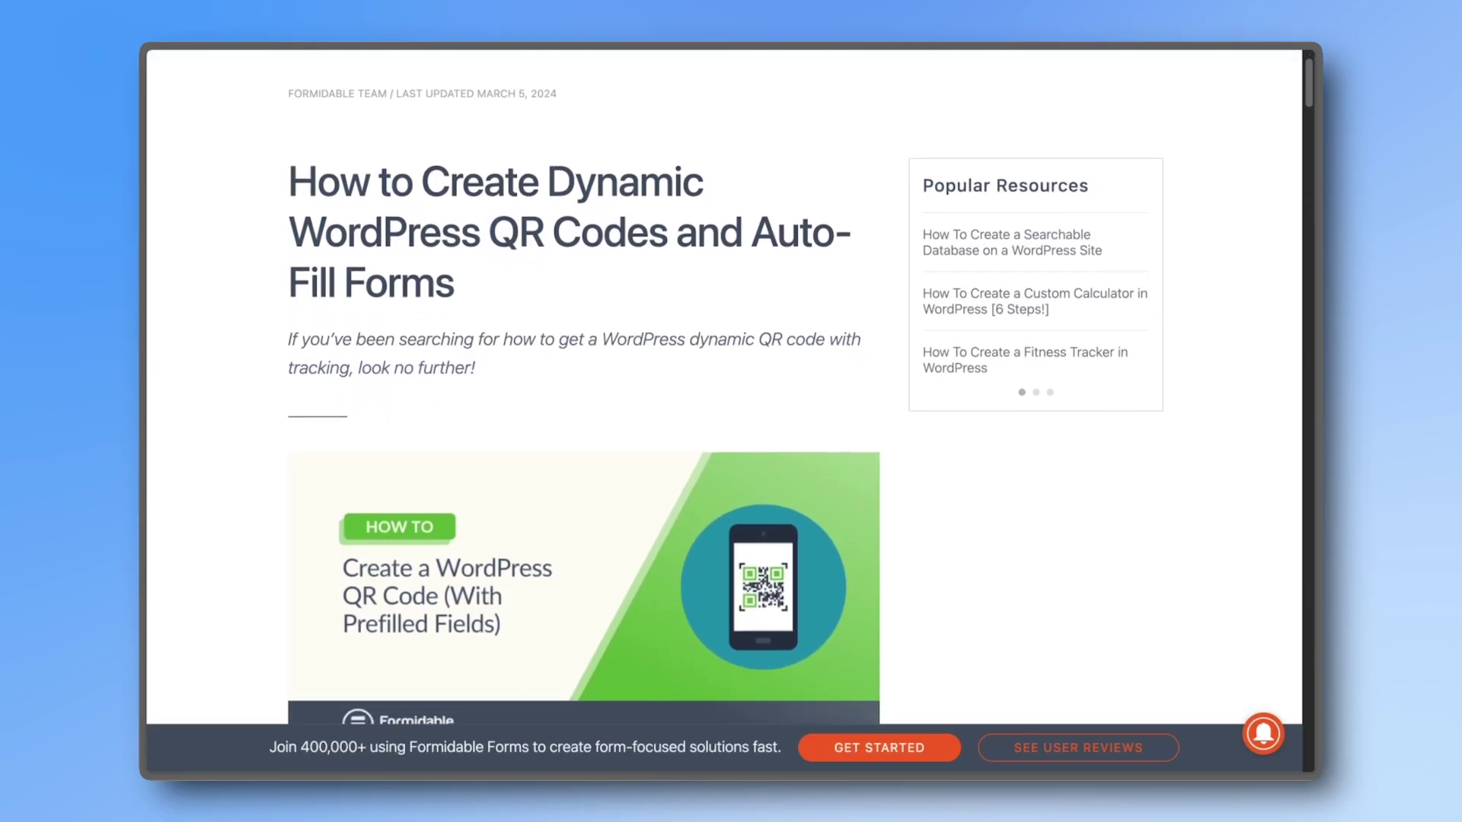
scroll(723, 386, "down", 2)
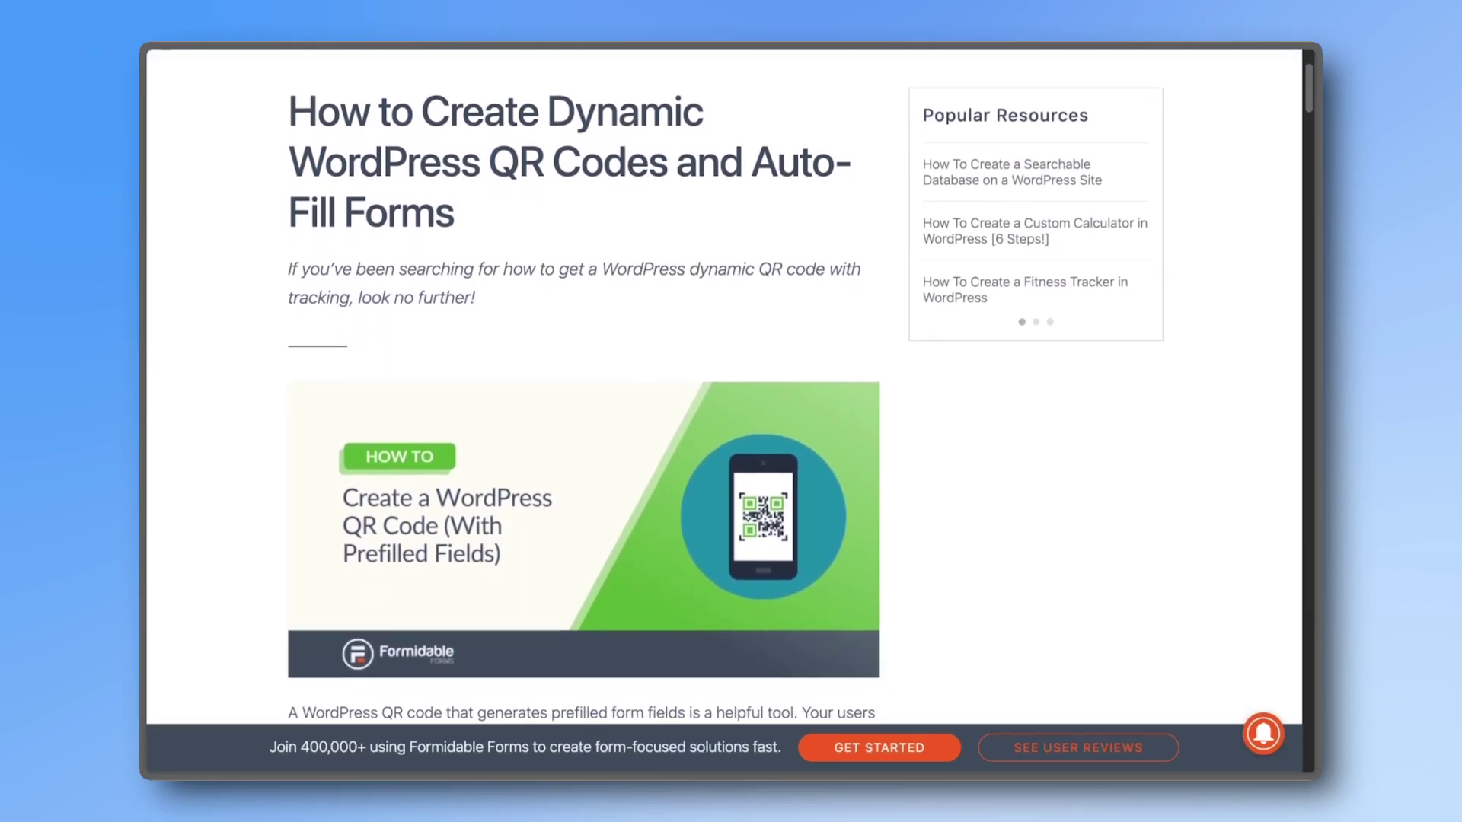
scroll(724, 386, "down", 2)
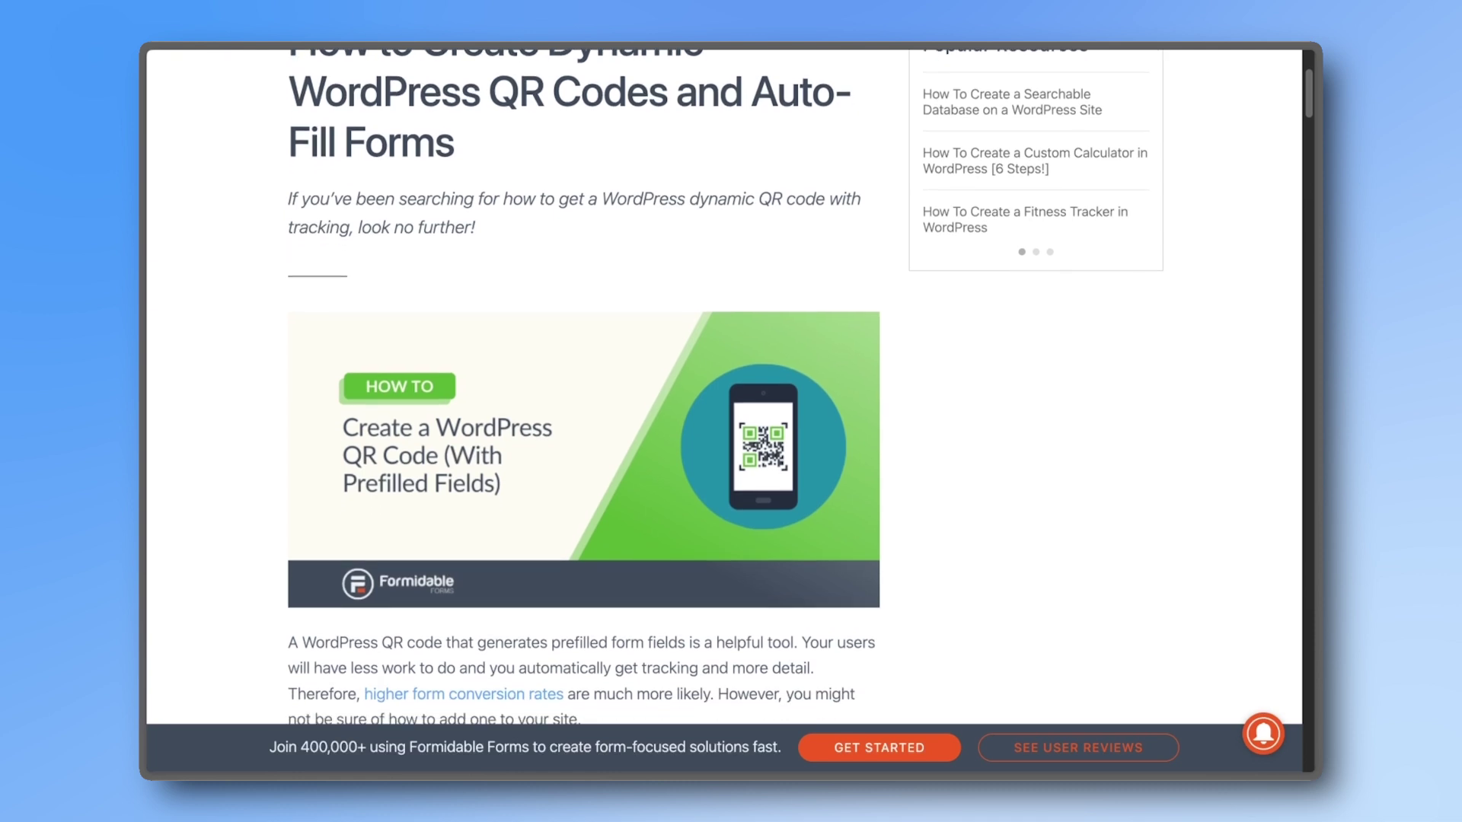